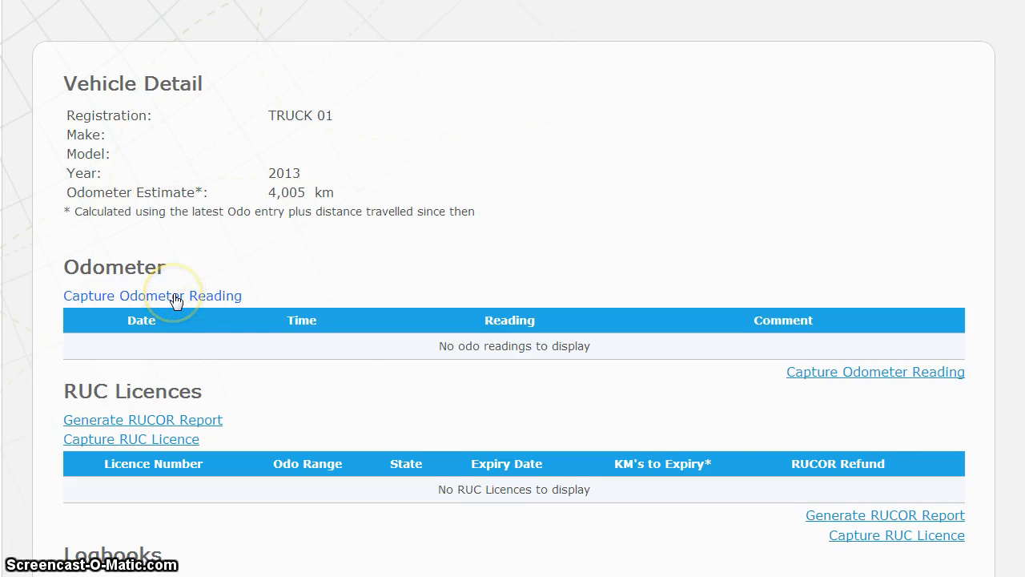
- Start capturing an odometer reading for TRUCK 01 and set its date to 04/04/2013
{"action": "left_click", "coordinate": [174, 296]}
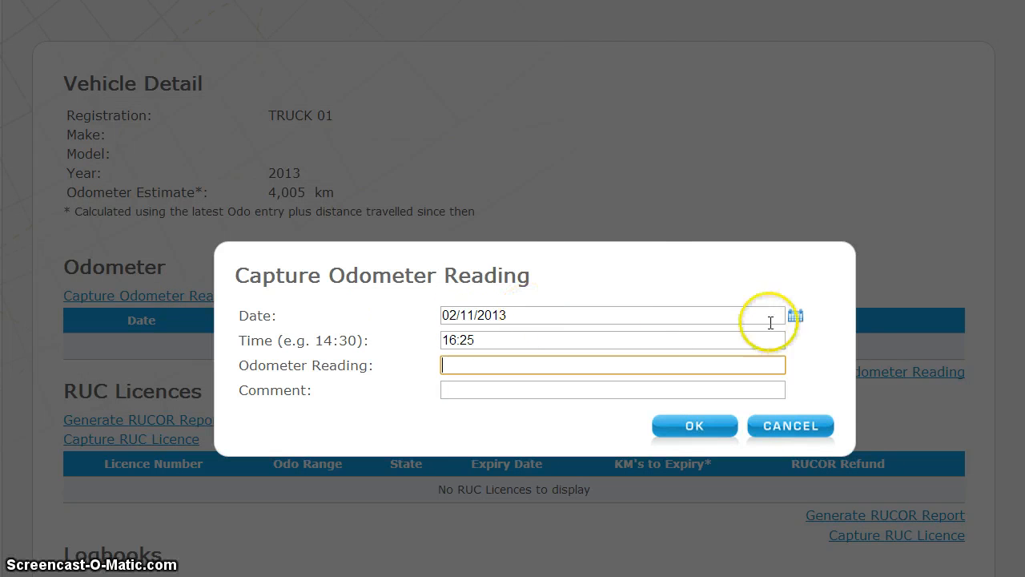
{"action": "left_click", "coordinate": [796, 318]}
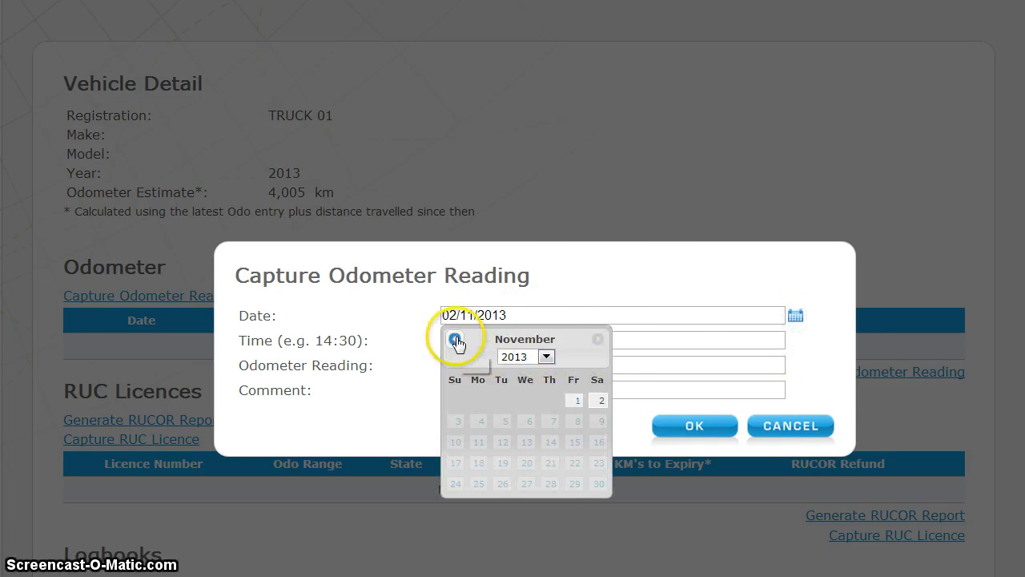
{"action": "left_click", "coordinate": [455, 341]}
{"action": "left_click", "coordinate": [454, 340]}
{"action": "left_click", "coordinate": [454, 340]}
{"action": "left_click", "coordinate": [454, 340]}
{"action": "left_click", "coordinate": [454, 339]}
{"action": "left_click", "coordinate": [454, 340]}
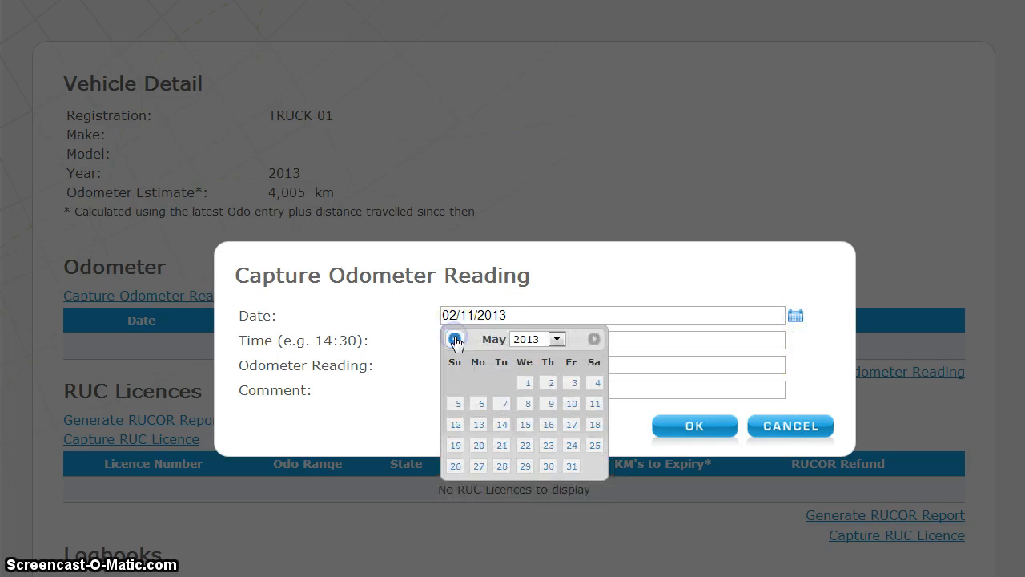
{"action": "left_click", "coordinate": [454, 340]}
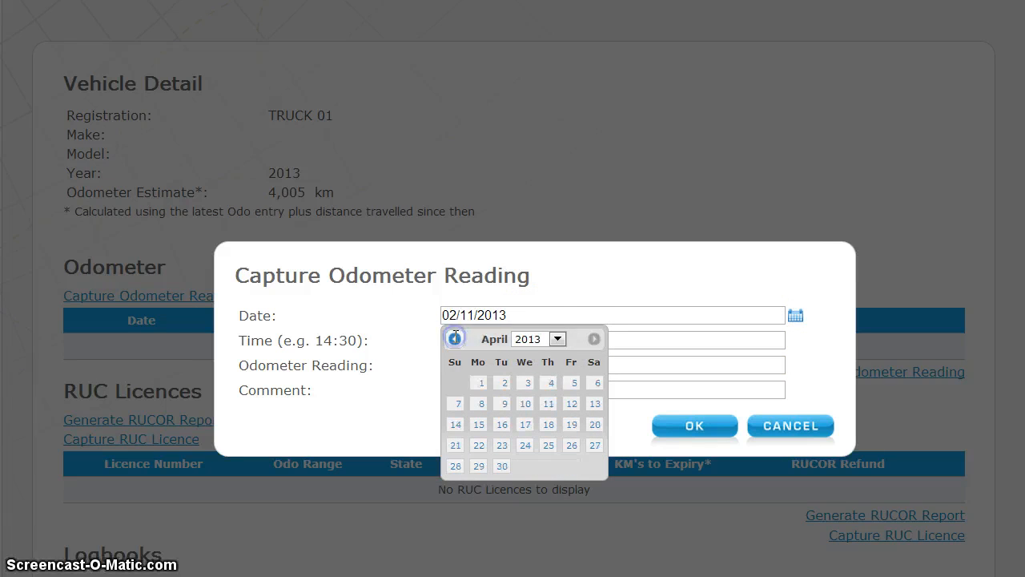
{"action": "left_click", "coordinate": [548, 382]}
- Set the reading's time to 07:00 and its odometer value to 121500, and save the entry
{"action": "left_click_drag", "start_coordinate": [504, 340], "coordinate": [448, 336]}
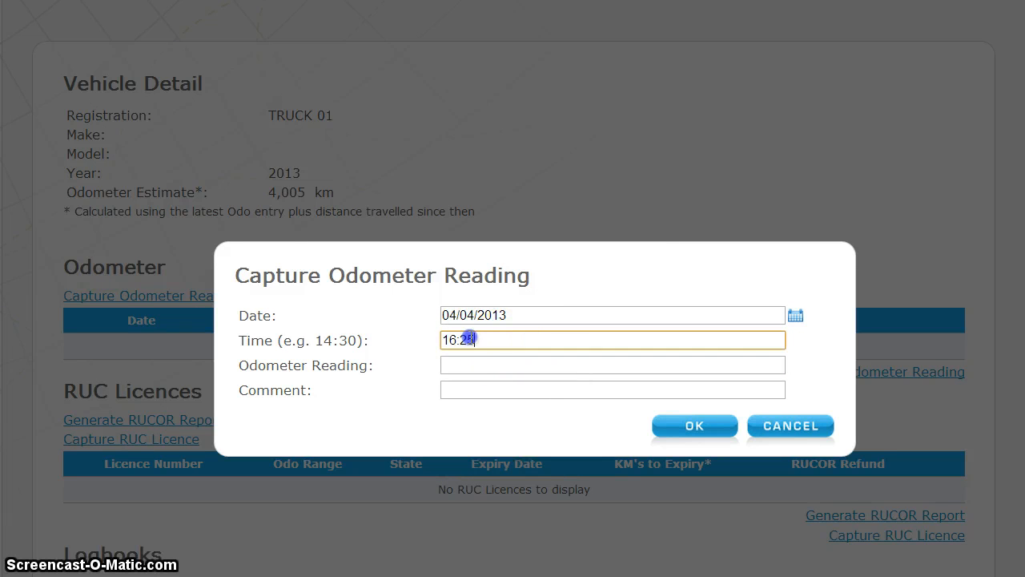
{"action": "type", "text": "07:00"}
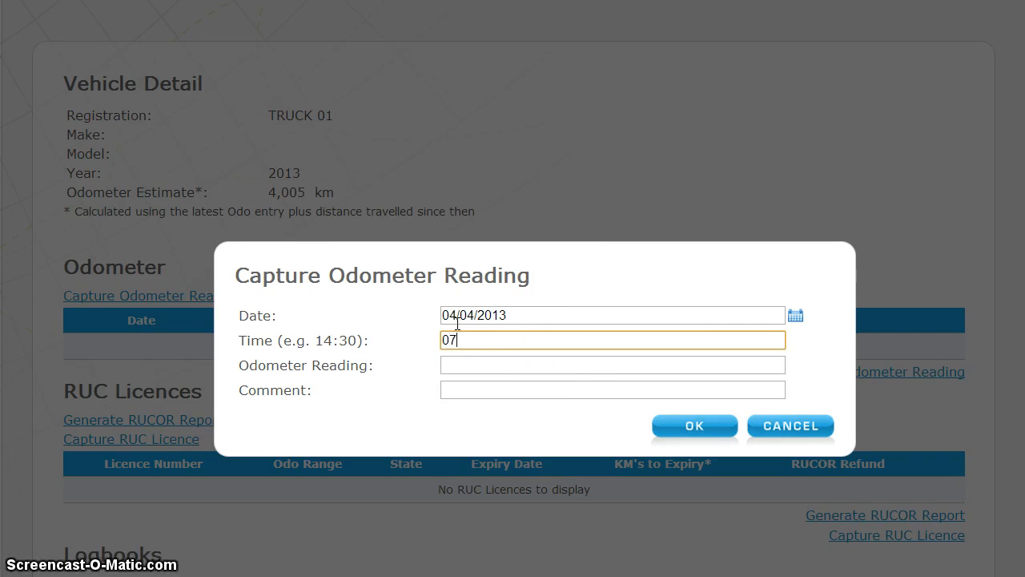
{"action": "left_click", "coordinate": [465, 364]}
{"action": "type", "text": "12"}
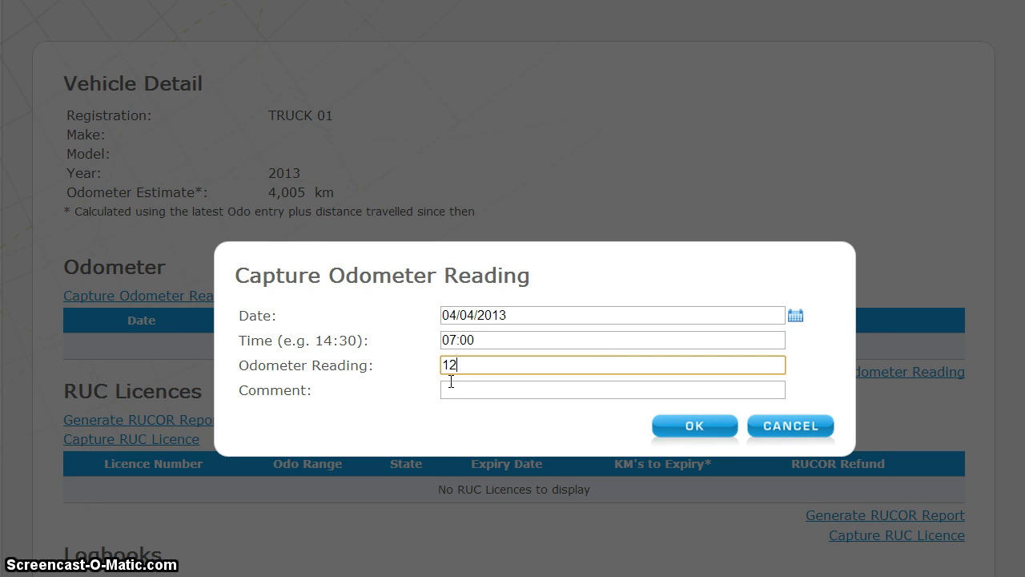
{"action": "type", "text": "1500"}
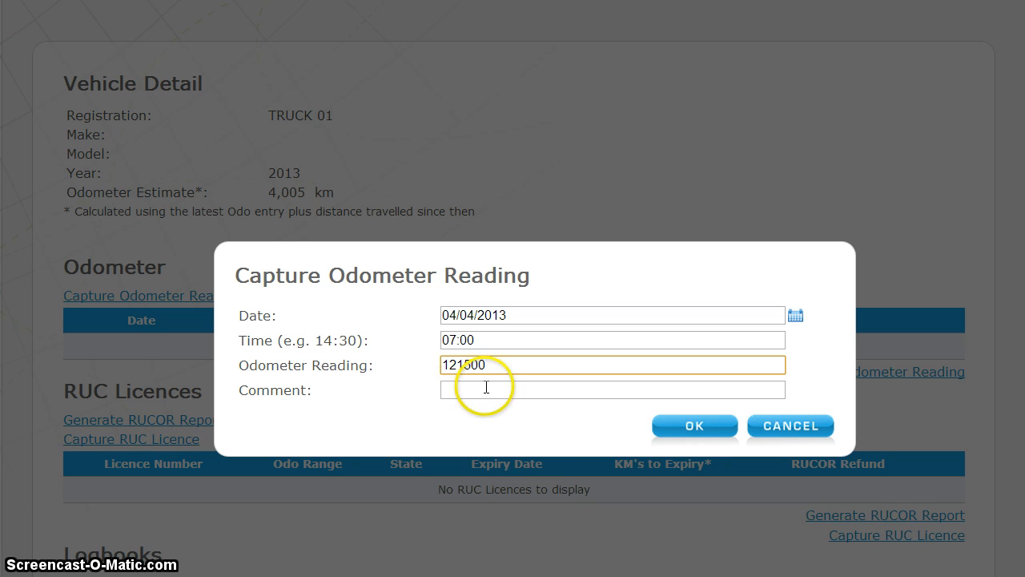
{"action": "left_click", "coordinate": [690, 435]}
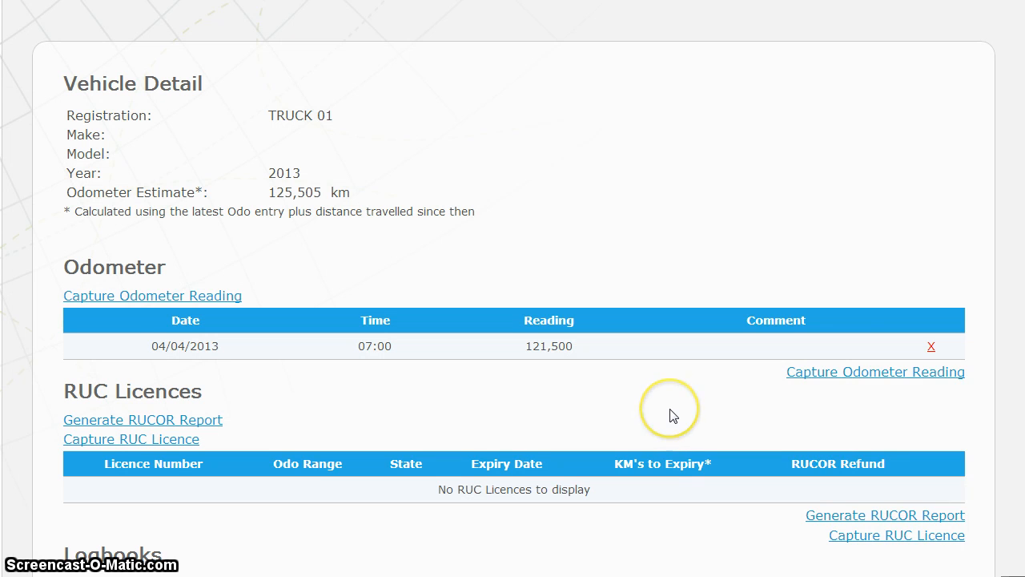
- Start capturing a RUC licence for TRUCK 01 and enter its RUC licence number
{"action": "scroll", "coordinate": [672, 415], "scroll_direction": "down", "scroll_amount": 1}
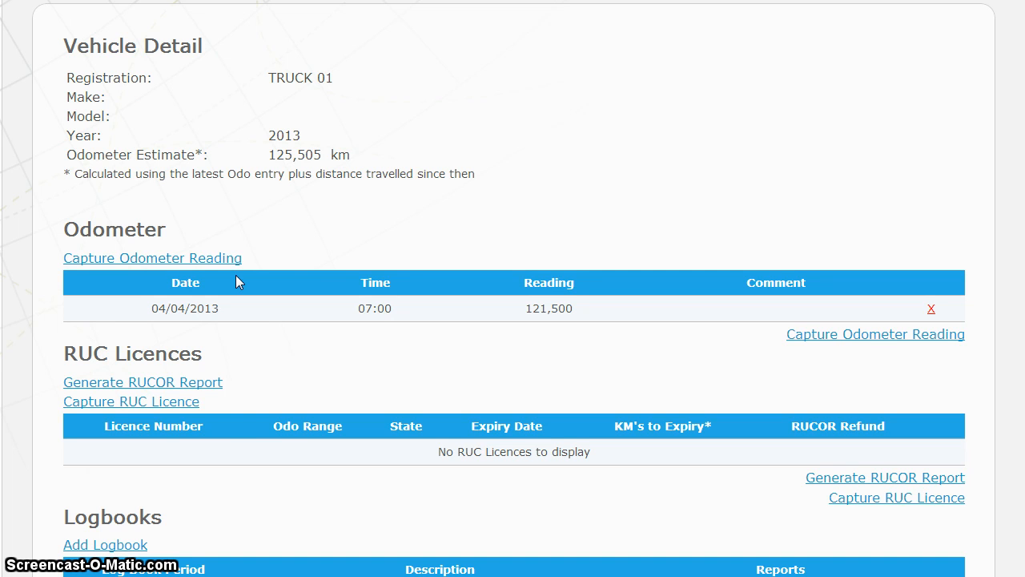
{"action": "left_click", "coordinate": [169, 407]}
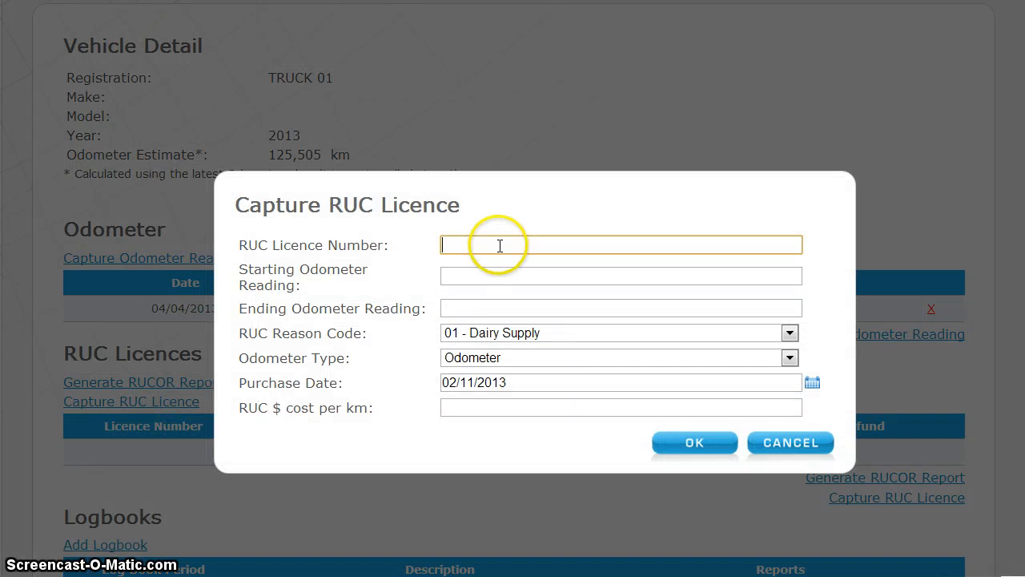
{"action": "left_click", "coordinate": [499, 245]}
{"action": "type", "text": "123456789"}
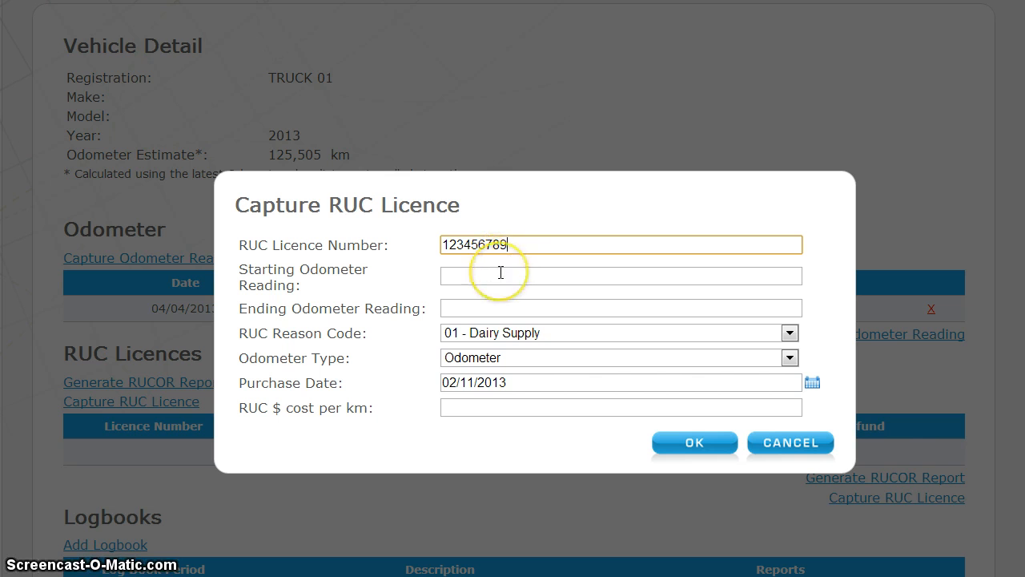
{"action": "key", "text": "Tab"}
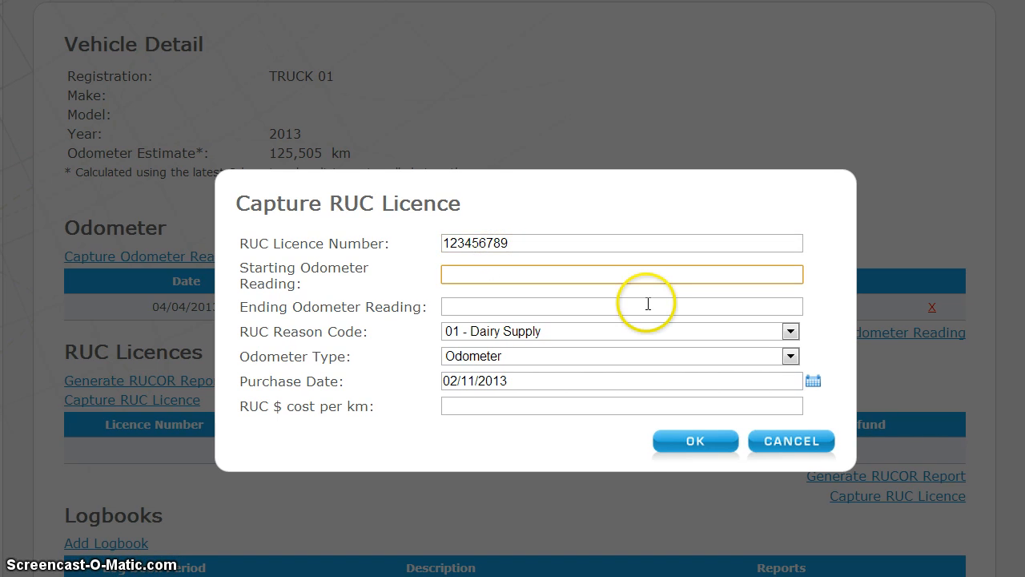
- Set the licence's starting odometer reading to 121500 and its ending odometer reading to 122500
{"action": "left_click", "coordinate": [529, 275]}
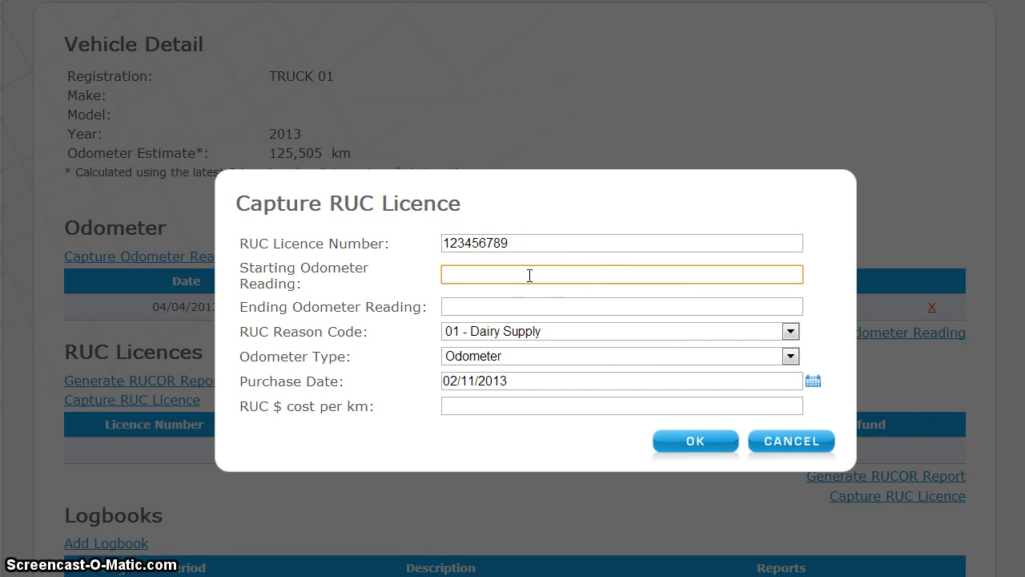
{"action": "type", "text": "121500"}
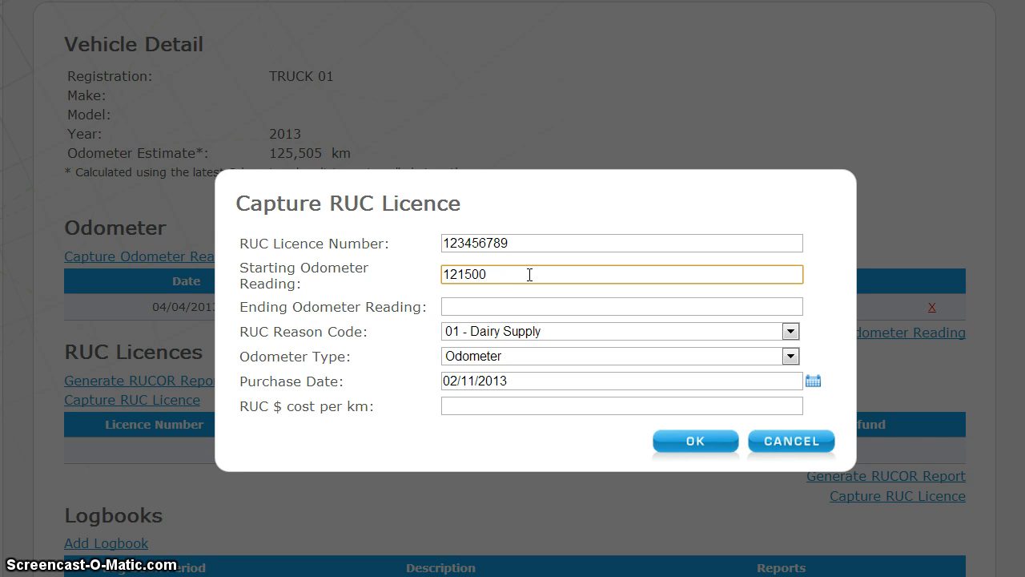
{"action": "left_click", "coordinate": [475, 306]}
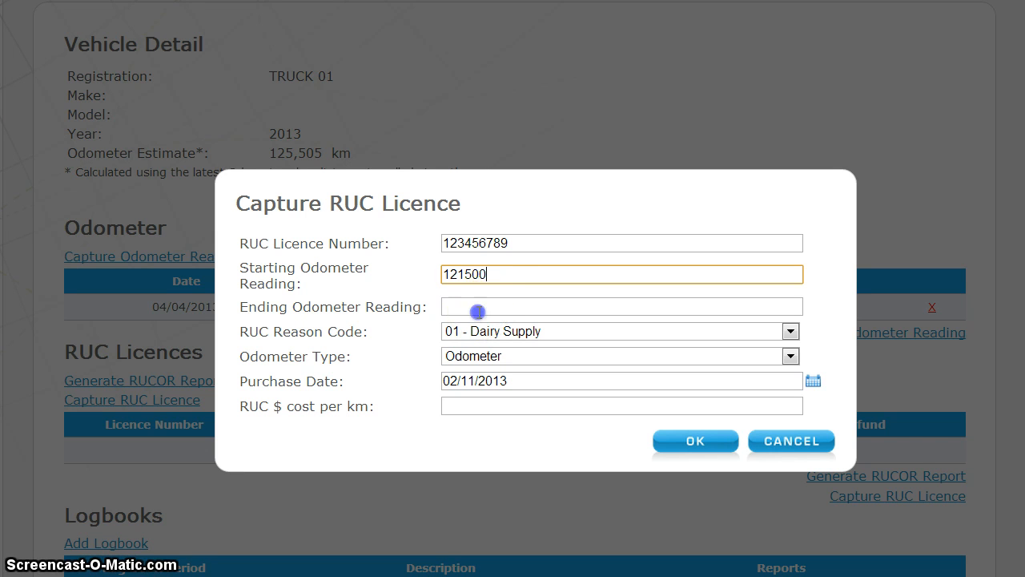
{"action": "type", "text": "122"}
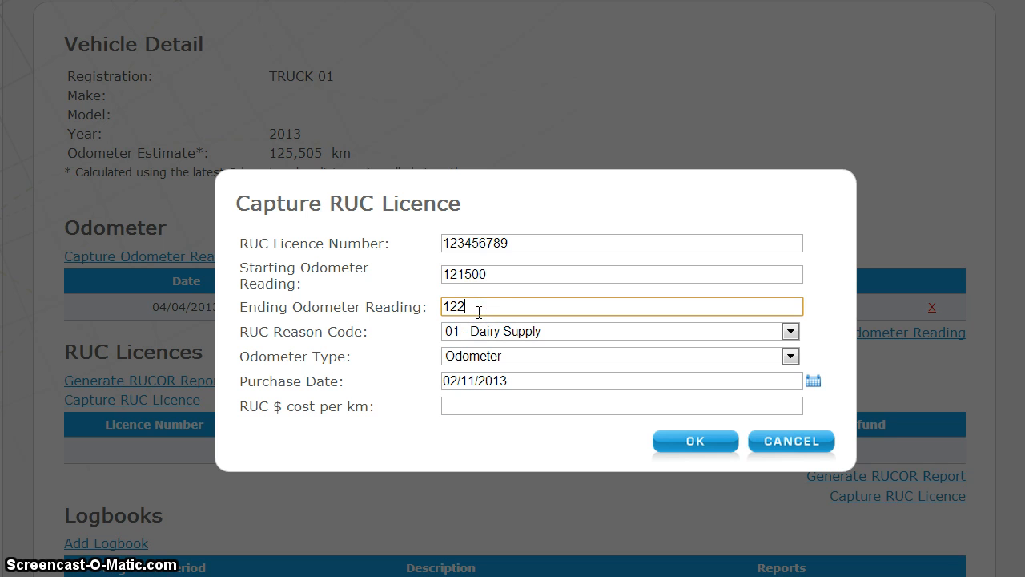
{"action": "type", "text": "500"}
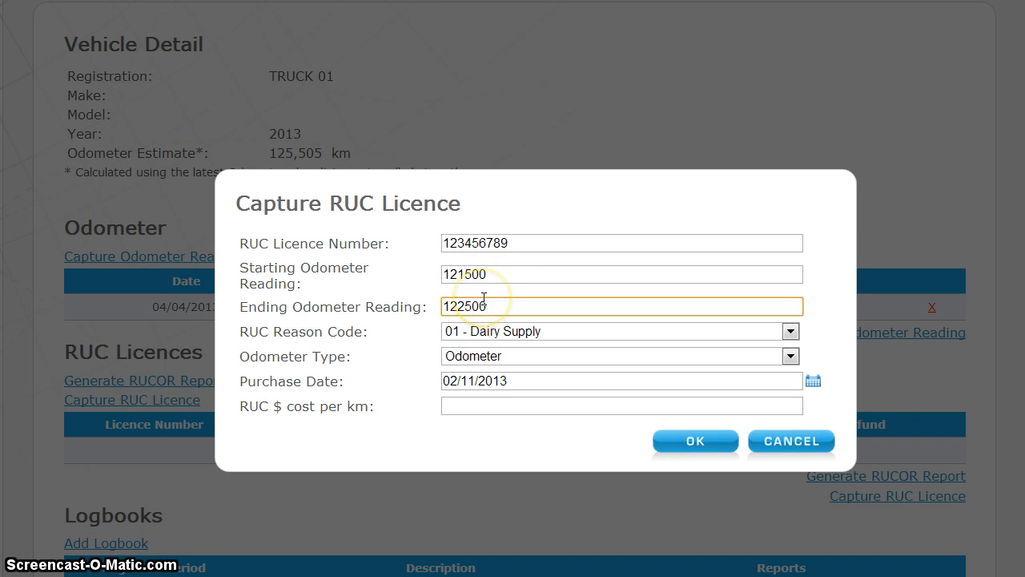
{"action": "key", "text": "Tab"}
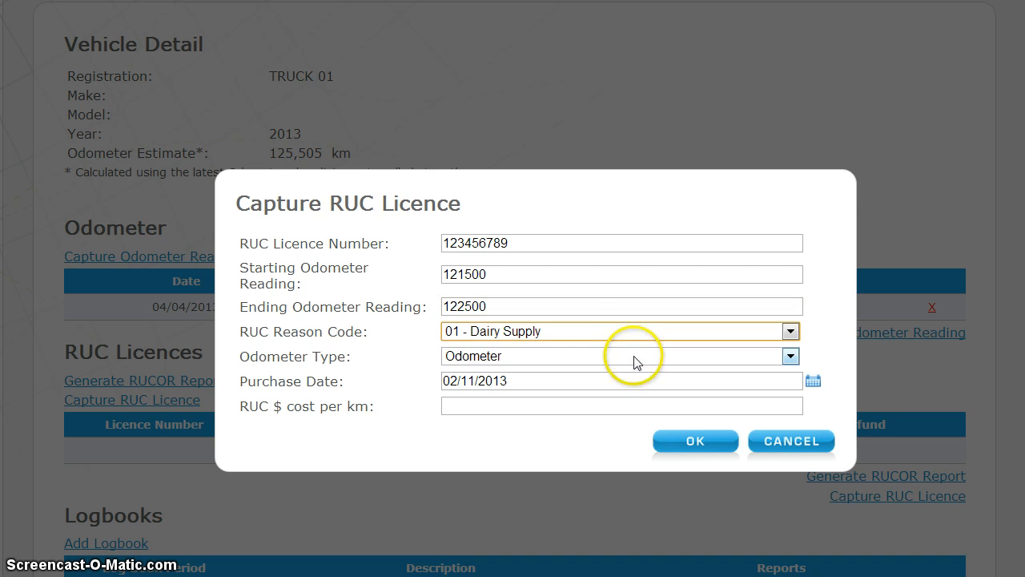
- Set the RUC reason code to 04 - Other Agriculture and the odometer type to Hubodometer
{"action": "left_click", "coordinate": [610, 336]}
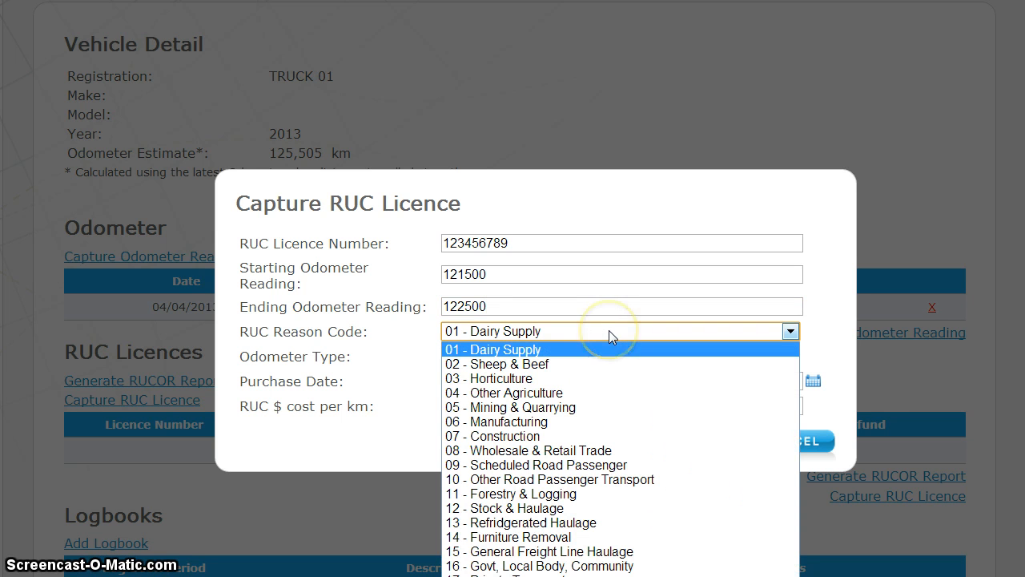
{"action": "left_click", "coordinate": [537, 393]}
{"action": "left_click", "coordinate": [586, 363]}
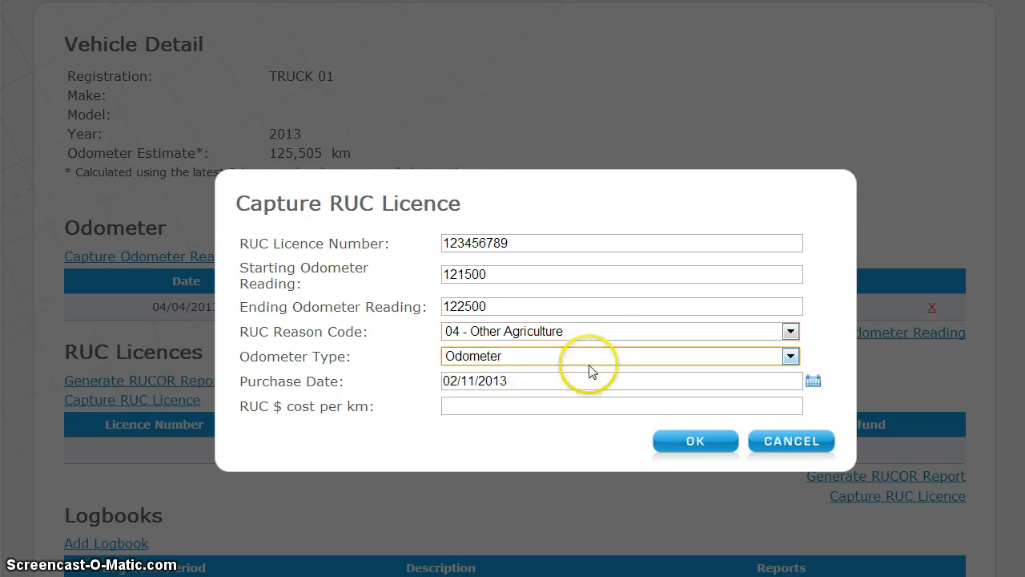
{"action": "left_click", "coordinate": [588, 353]}
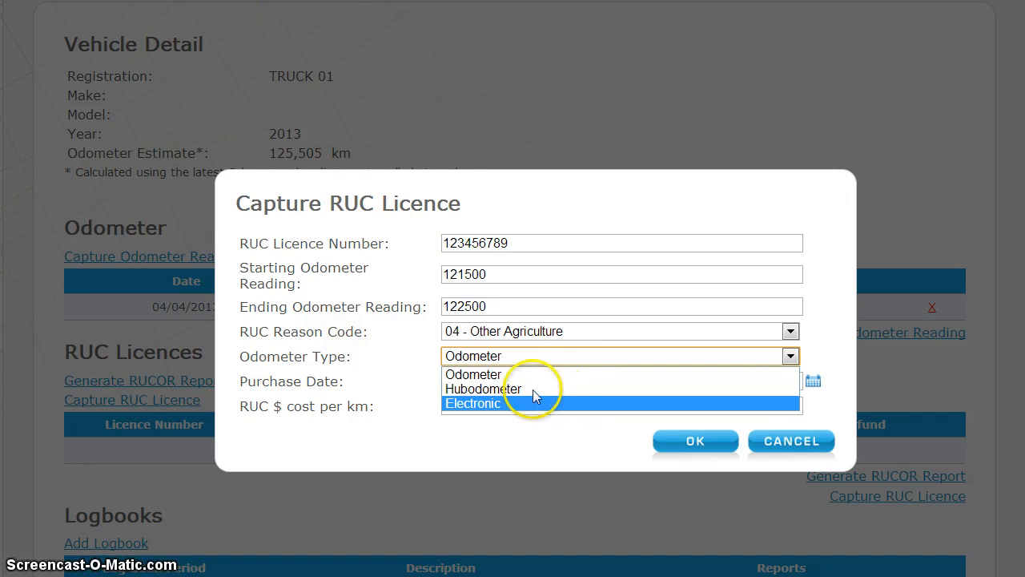
{"action": "left_click", "coordinate": [510, 389]}
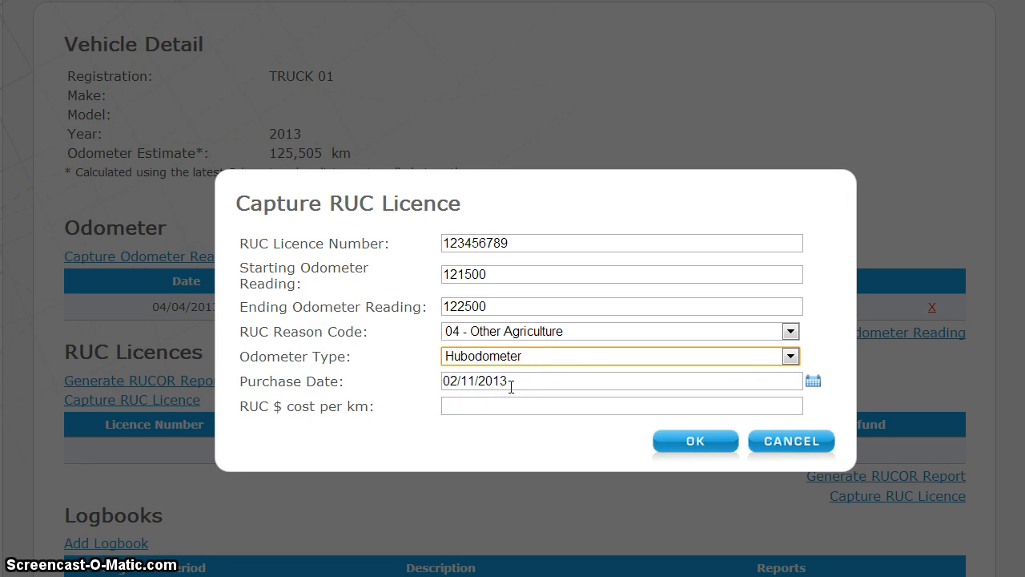
- Set the RUC licence's purchase date to 01/04/2013
{"action": "left_click", "coordinate": [531, 382]}
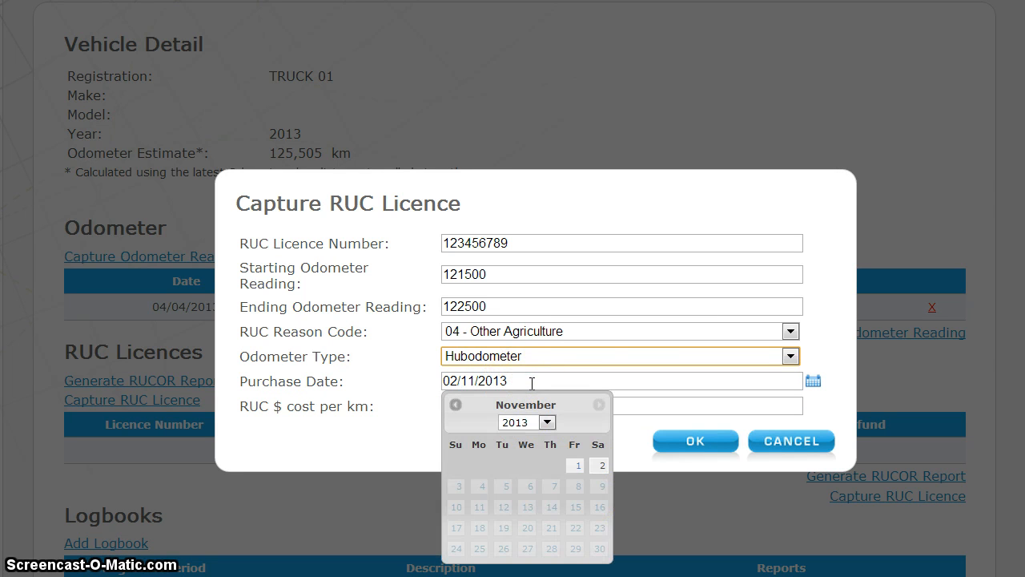
{"action": "left_click", "coordinate": [456, 405]}
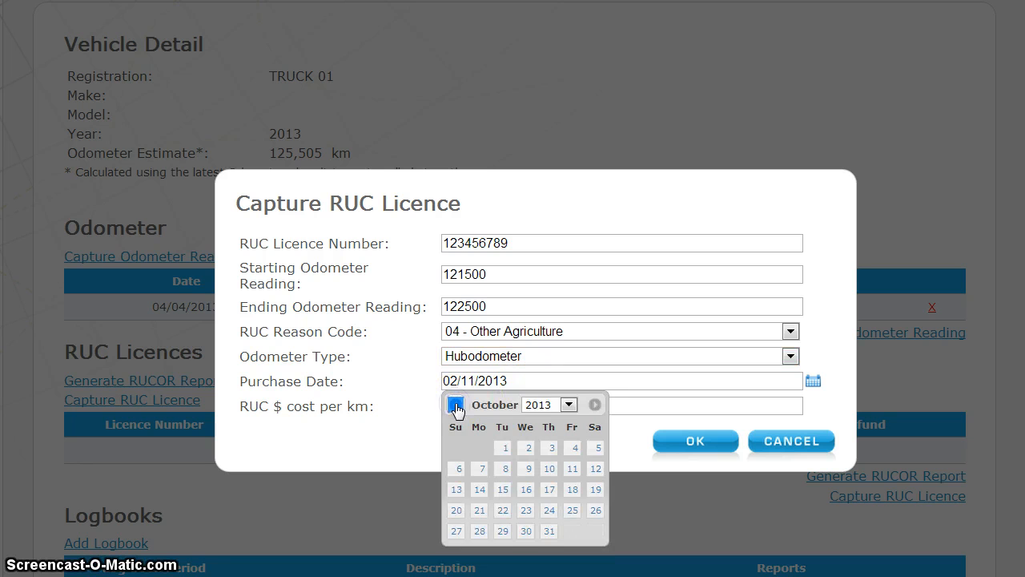
{"action": "left_click", "coordinate": [456, 407]}
{"action": "left_click", "coordinate": [456, 406]}
{"action": "left_click", "coordinate": [456, 406]}
{"action": "left_click", "coordinate": [455, 406]}
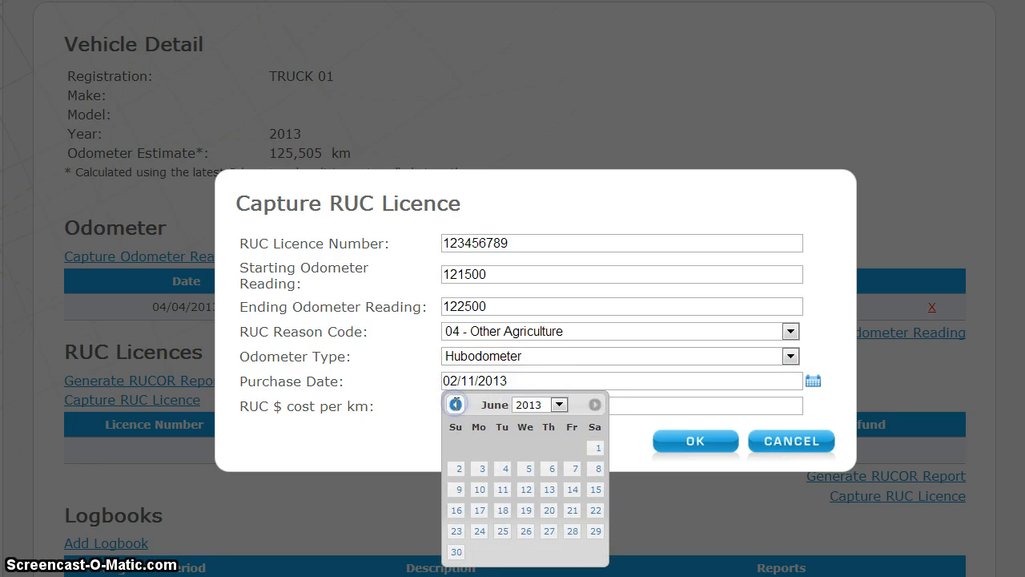
{"action": "left_click", "coordinate": [455, 406]}
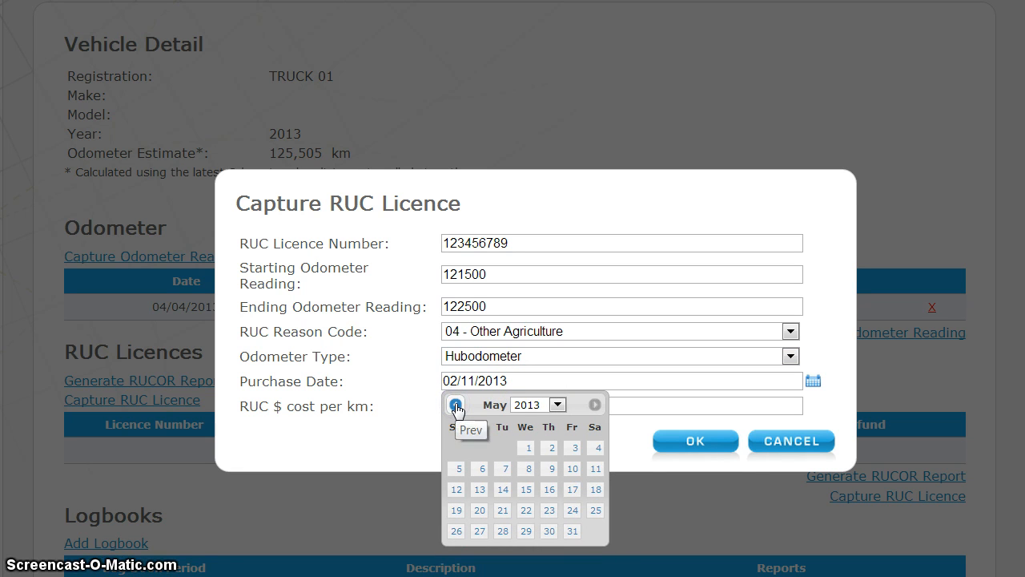
{"action": "left_click", "coordinate": [456, 406]}
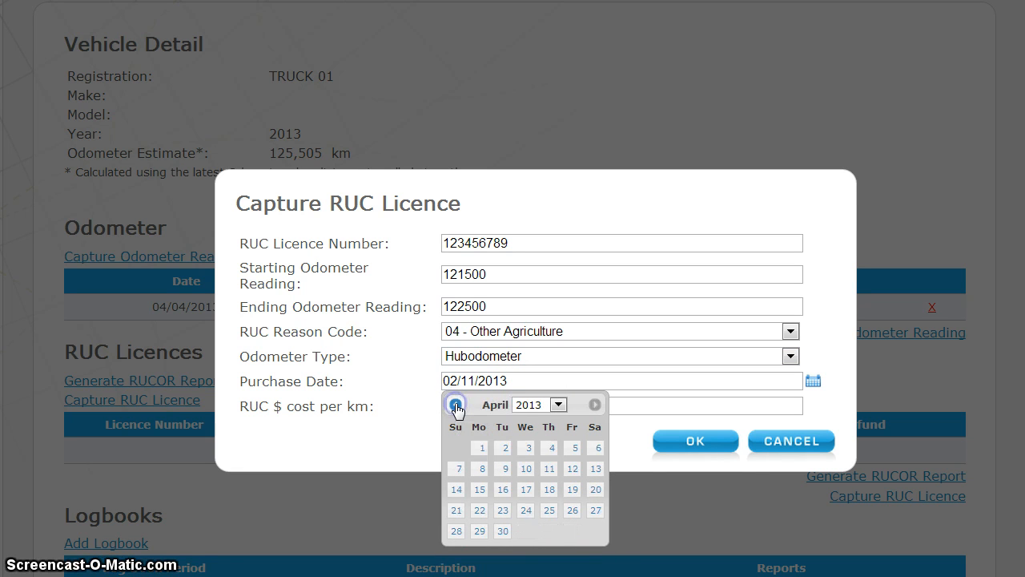
{"action": "left_click", "coordinate": [479, 448]}
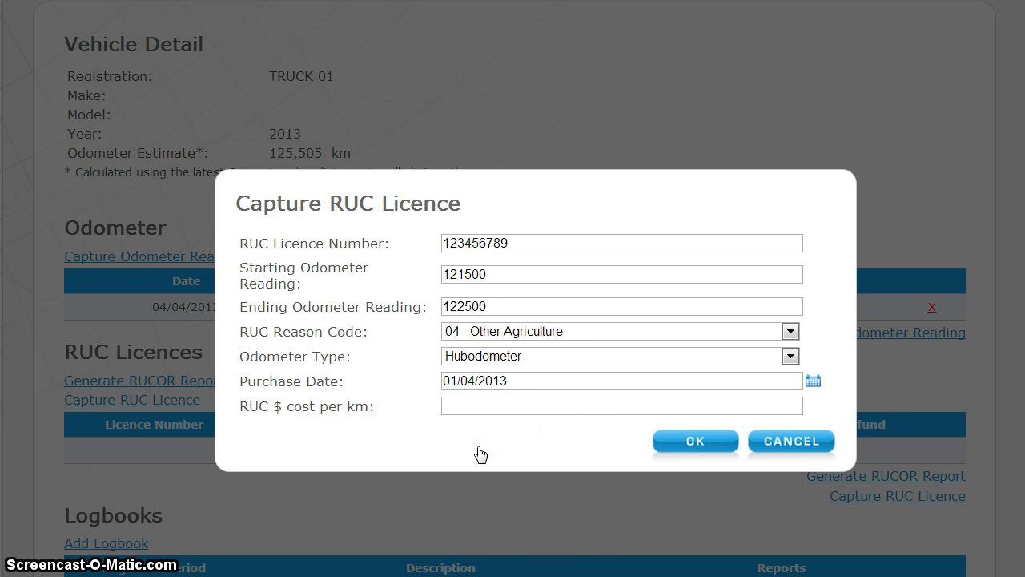
- Set the RUC cost per km to 0.35 dollars and save the licence
{"action": "left_click", "coordinate": [486, 404]}
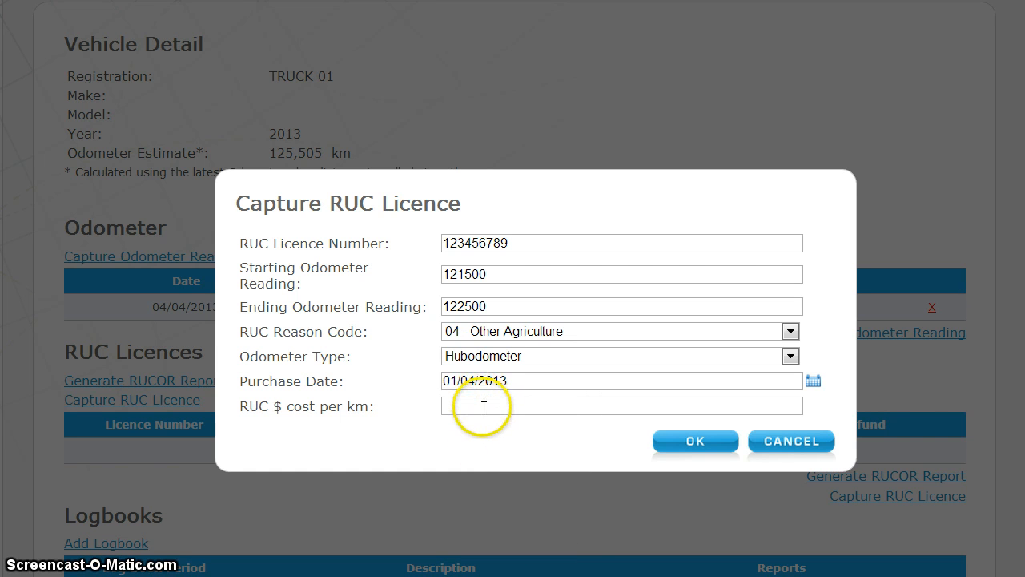
{"action": "left_click", "coordinate": [488, 408]}
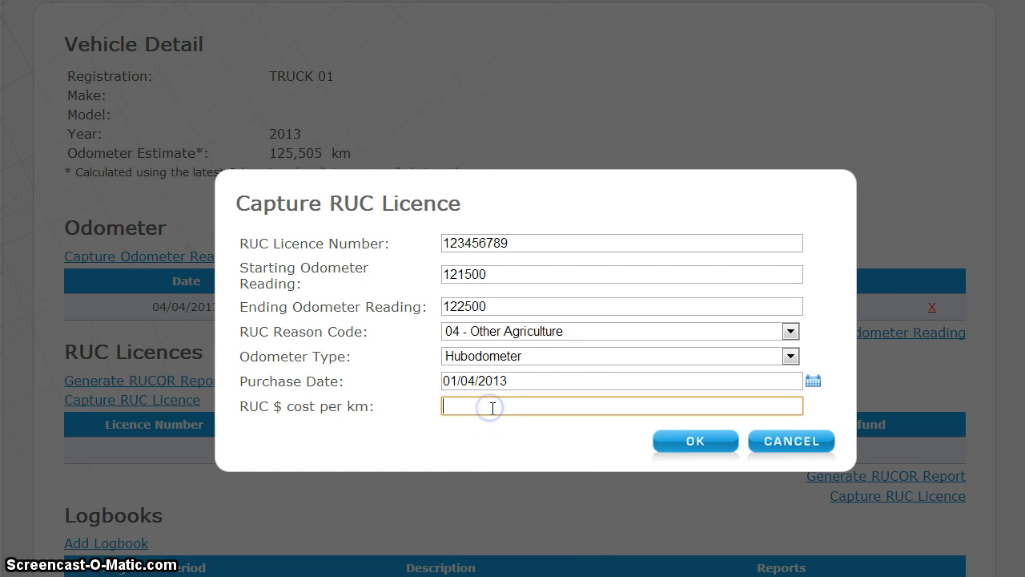
{"action": "type", "text": "0.35"}
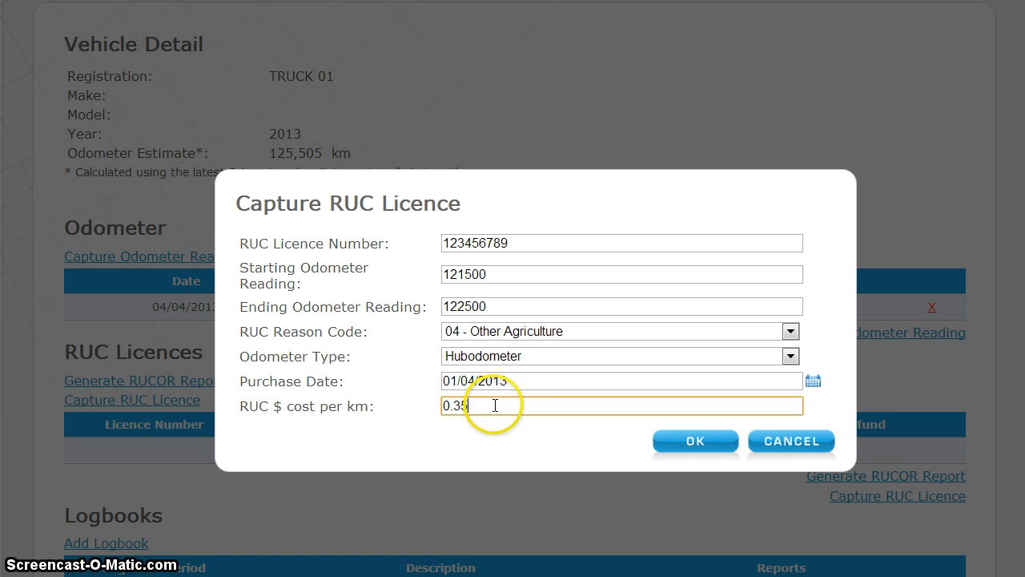
{"action": "left_click", "coordinate": [694, 443]}
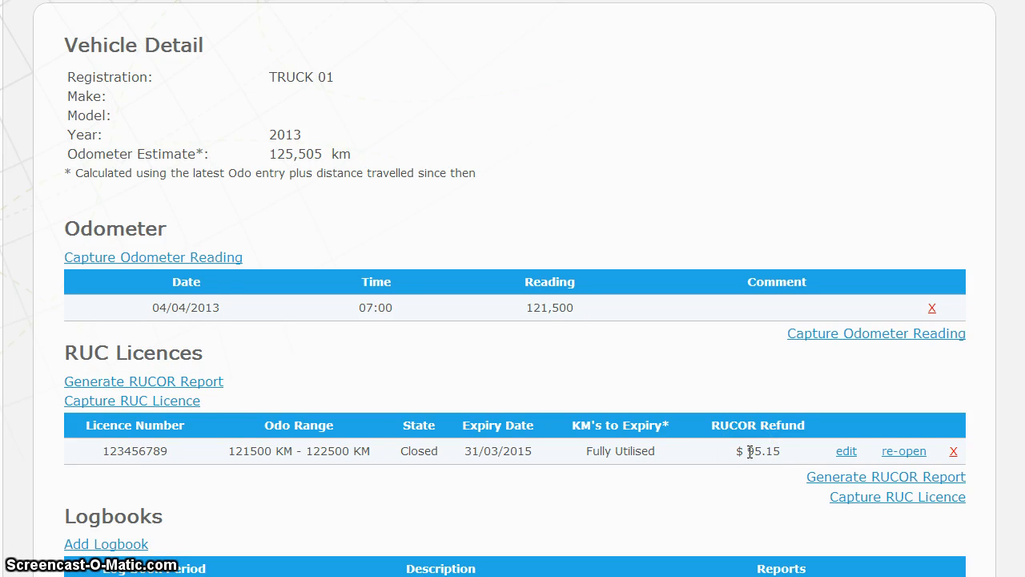
- Start capturing a second RUC licence for TRUCK 01 and enter its RUC licence number
{"action": "left_click", "coordinate": [164, 401]}
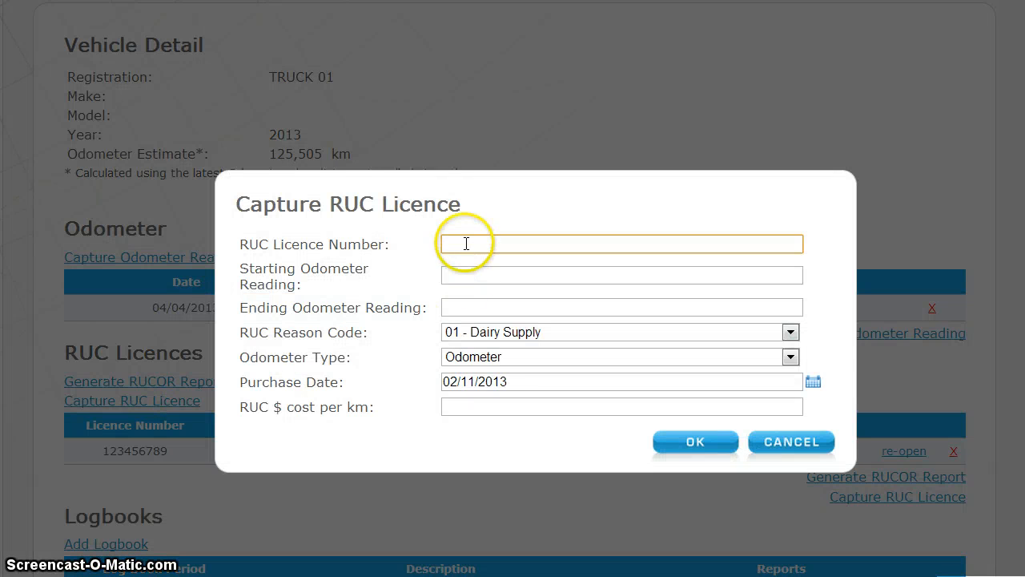
{"action": "type", "text": "12345"}
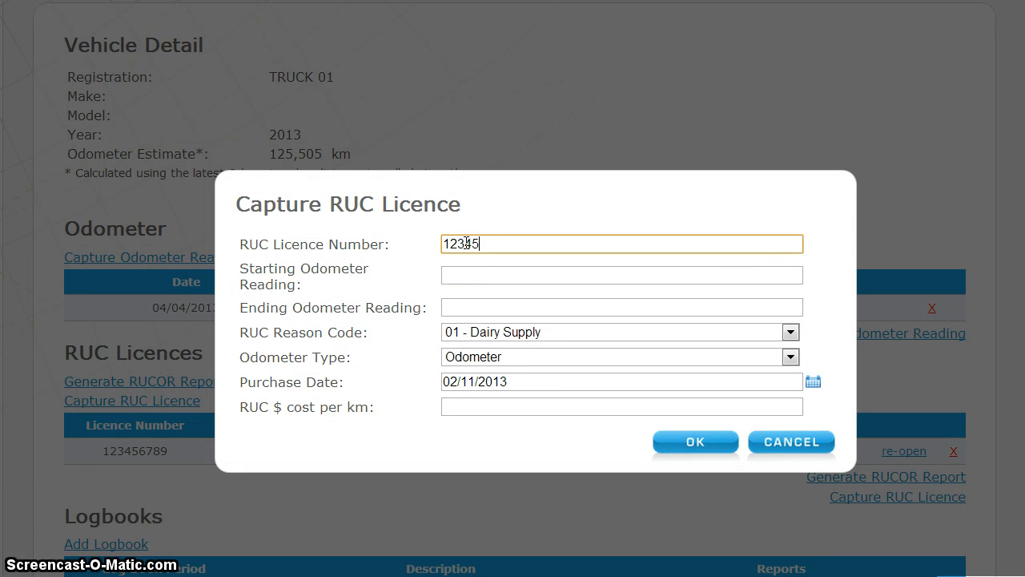
{"action": "type", "text": "6788"}
- Set the second licence's starting odometer reading to 122500 and its ending odometer reading to 123500
{"action": "left_click", "coordinate": [455, 272]}
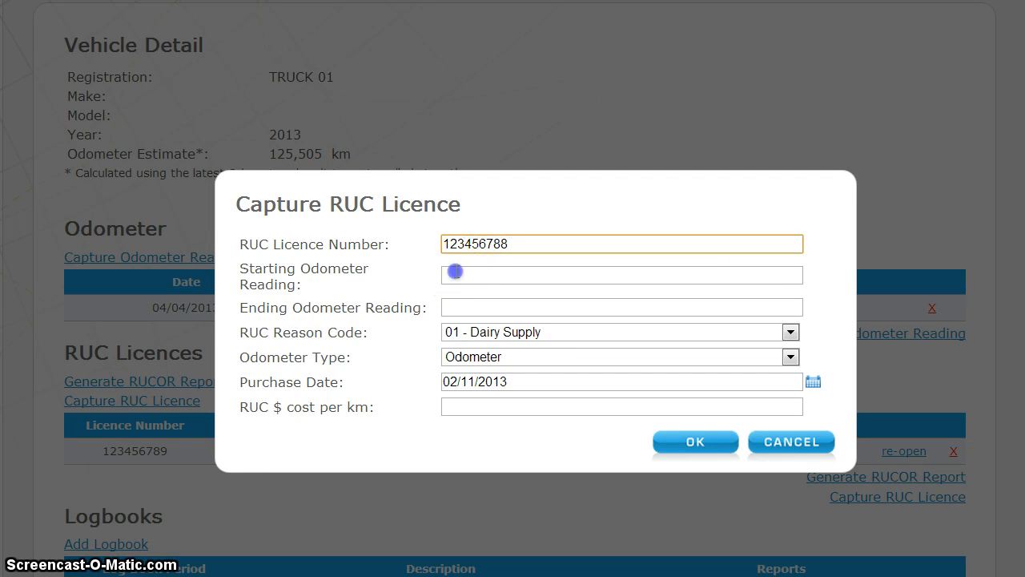
{"action": "type", "text": "122"}
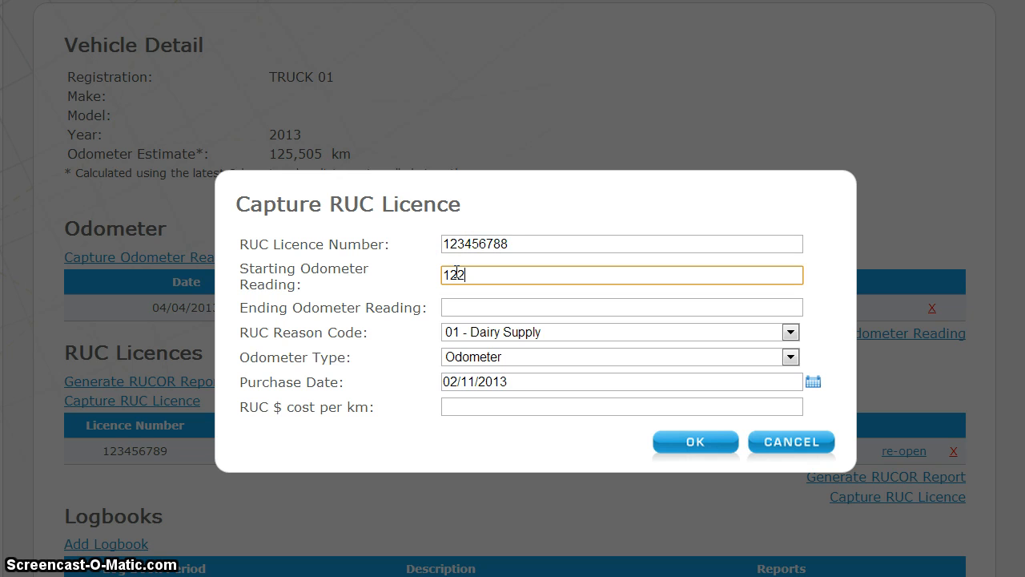
{"action": "type", "text": "500"}
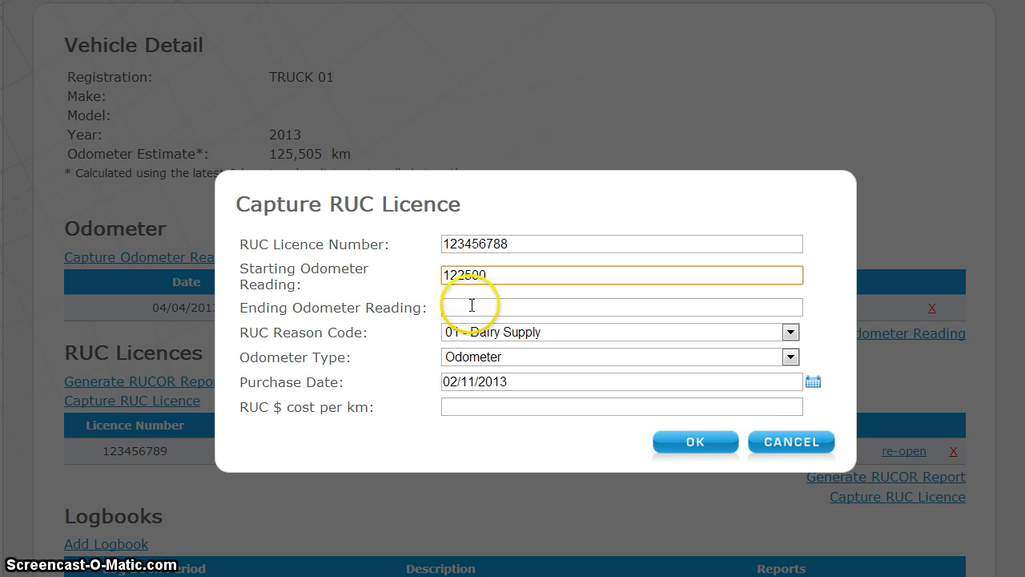
{"action": "left_click", "coordinate": [471, 306]}
{"action": "type", "text": "123"}
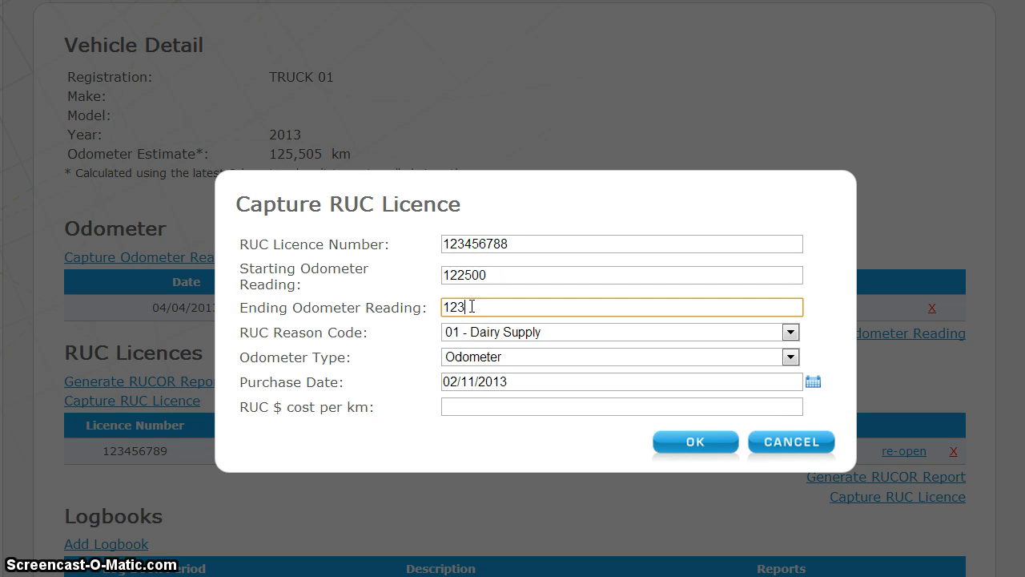
{"action": "type", "text": "500"}
{"action": "left_click", "coordinate": [472, 307]}
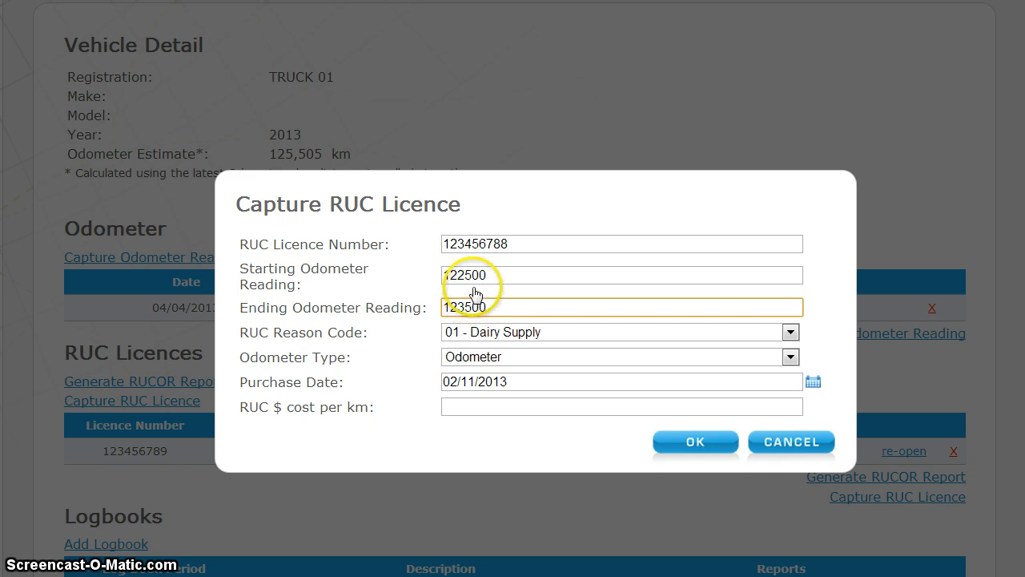
- Choose 04 - Other Agriculture as the second licence's RUC reason code and Hubodometer as its odometer type
{"action": "left_click", "coordinate": [497, 332]}
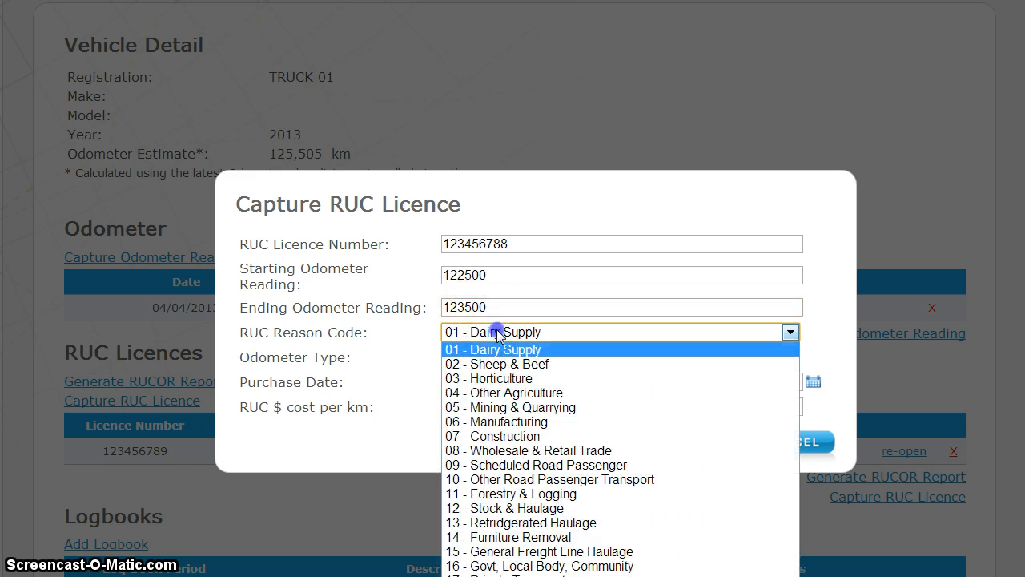
{"action": "left_click", "coordinate": [506, 392]}
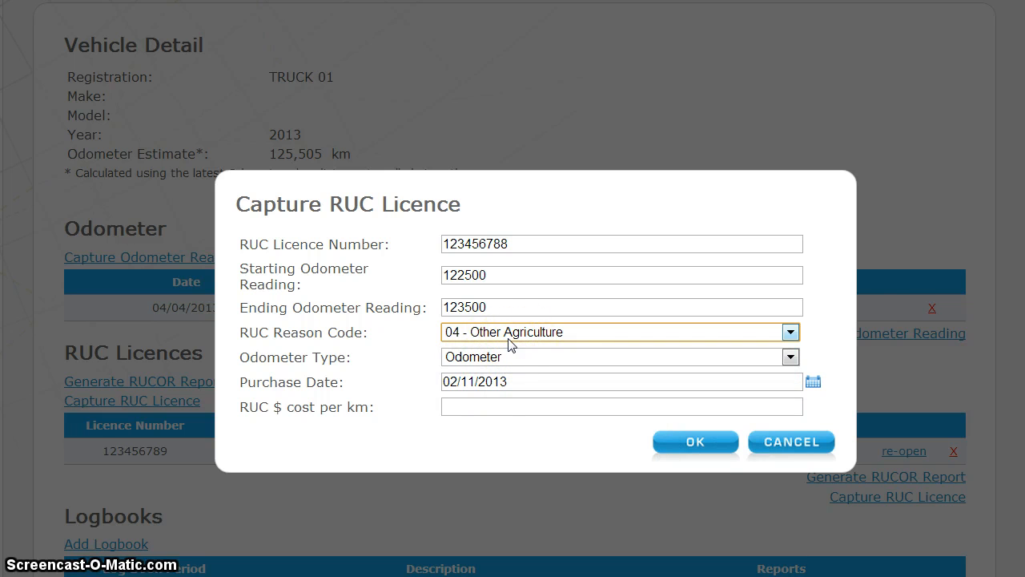
{"action": "left_click", "coordinate": [511, 357]}
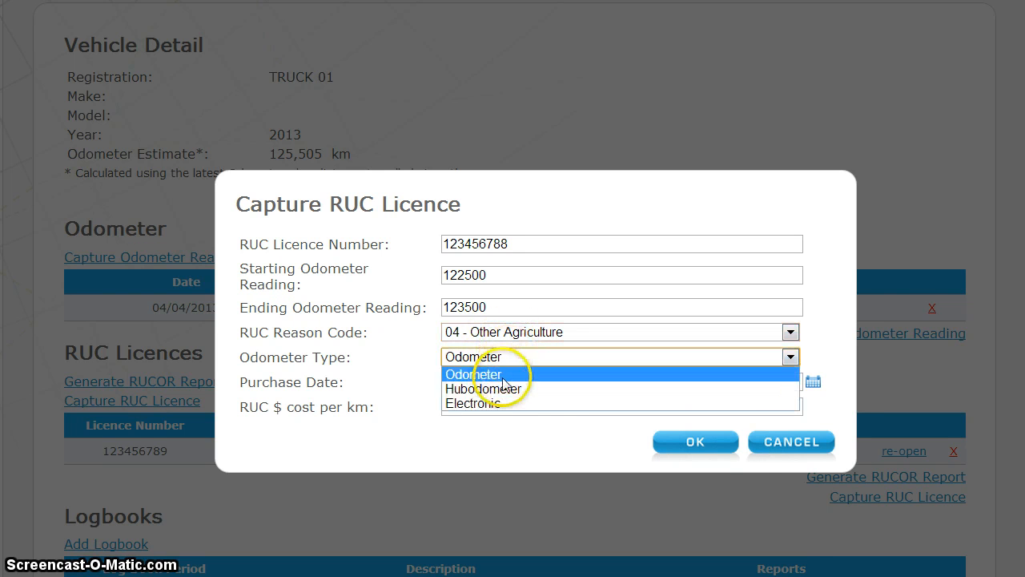
{"action": "left_click", "coordinate": [508, 385]}
- Save the second licence with a purchase date of 01/07/2013 and a RUC cost of 0.35 dollars per km
{"action": "left_click", "coordinate": [508, 381]}
{"action": "left_click", "coordinate": [451, 405]}
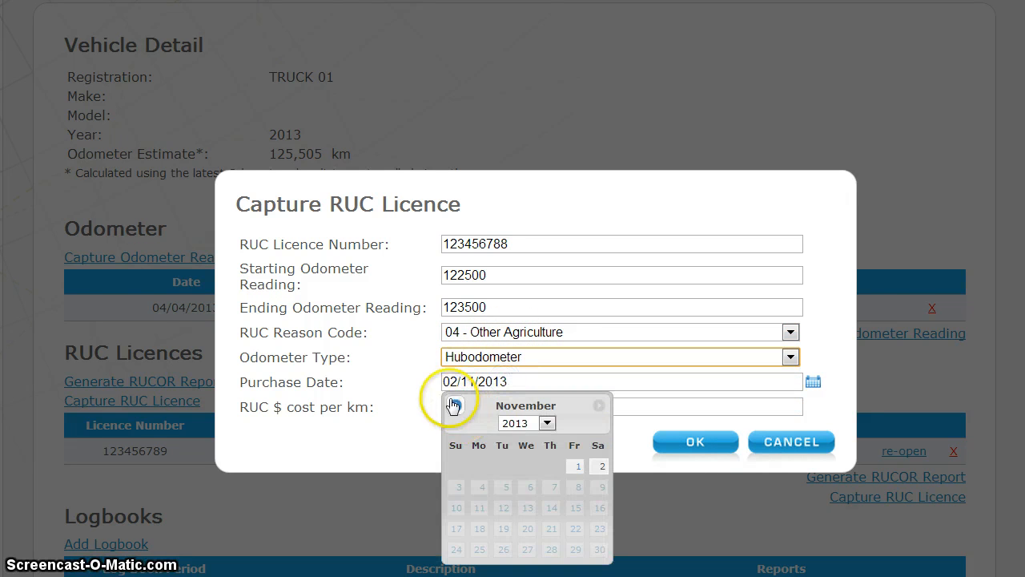
{"action": "left_click", "coordinate": [451, 405]}
{"action": "left_click", "coordinate": [451, 405]}
{"action": "left_click", "coordinate": [451, 406]}
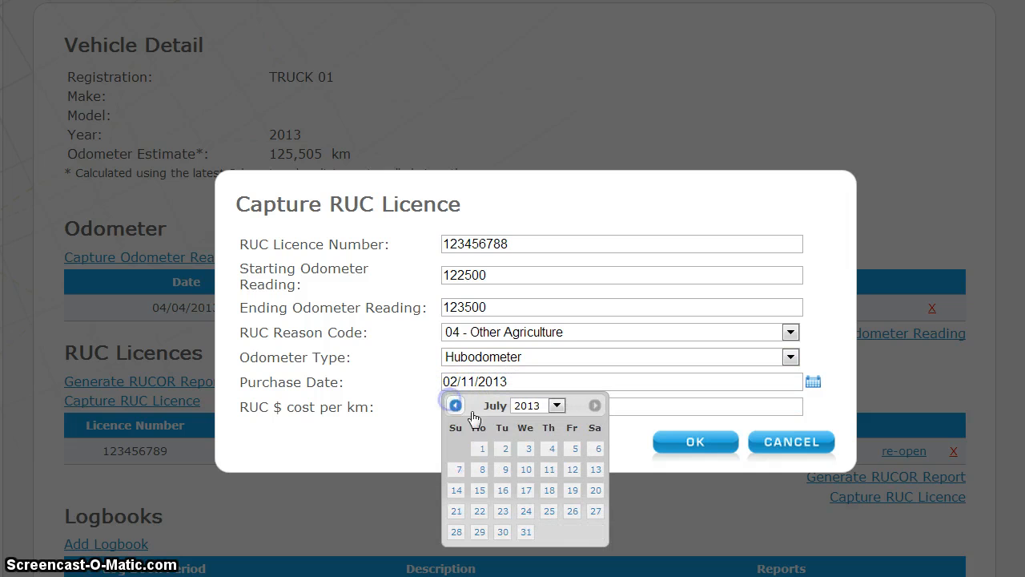
{"action": "left_click", "coordinate": [482, 449]}
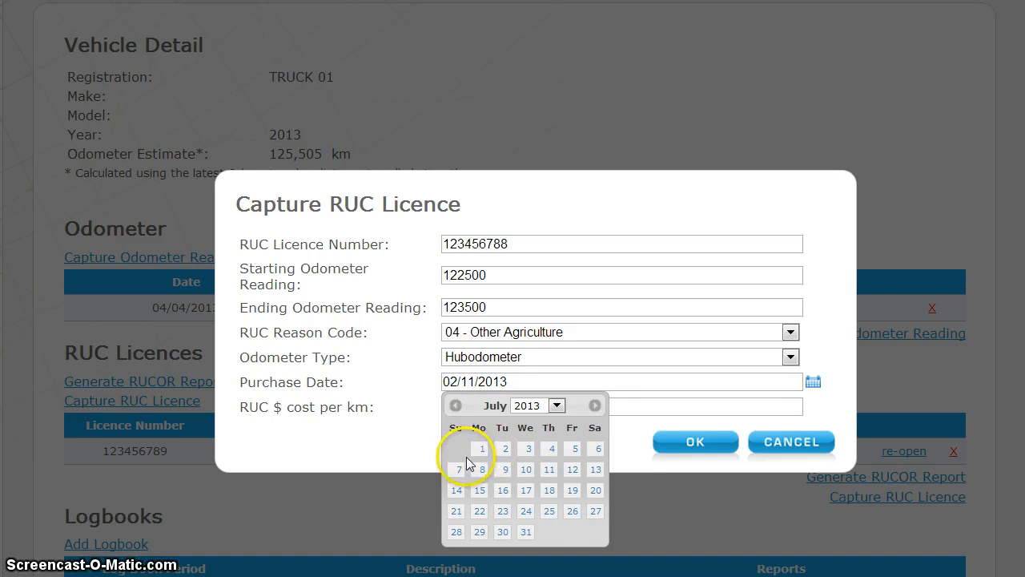
{"action": "left_click", "coordinate": [493, 409]}
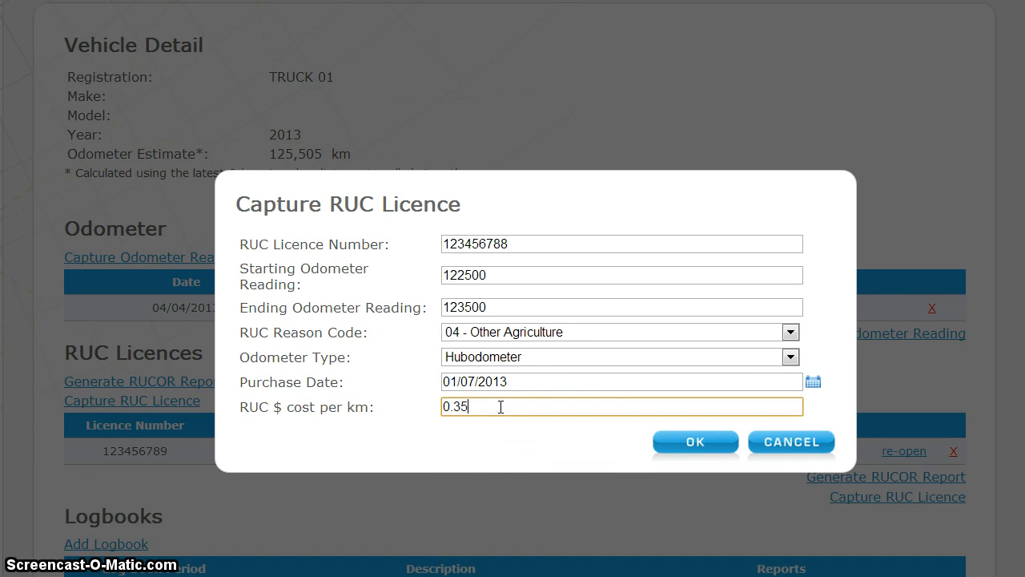
{"action": "left_click", "coordinate": [697, 448]}
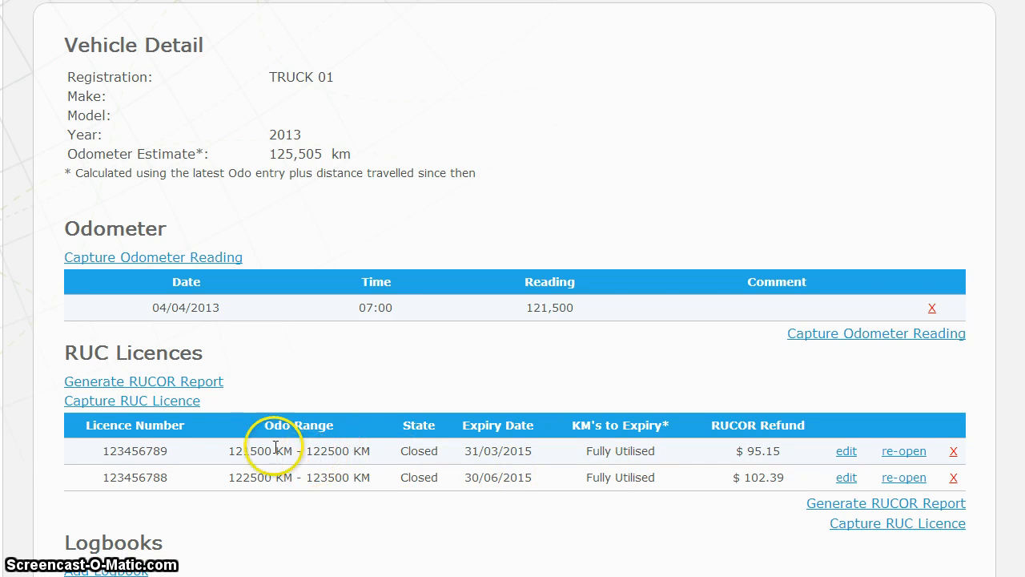
- Start capturing a third RUC licence with its licence number, a starting odometer reading of 123500 and an ending reading of 128500
{"action": "left_click", "coordinate": [177, 401]}
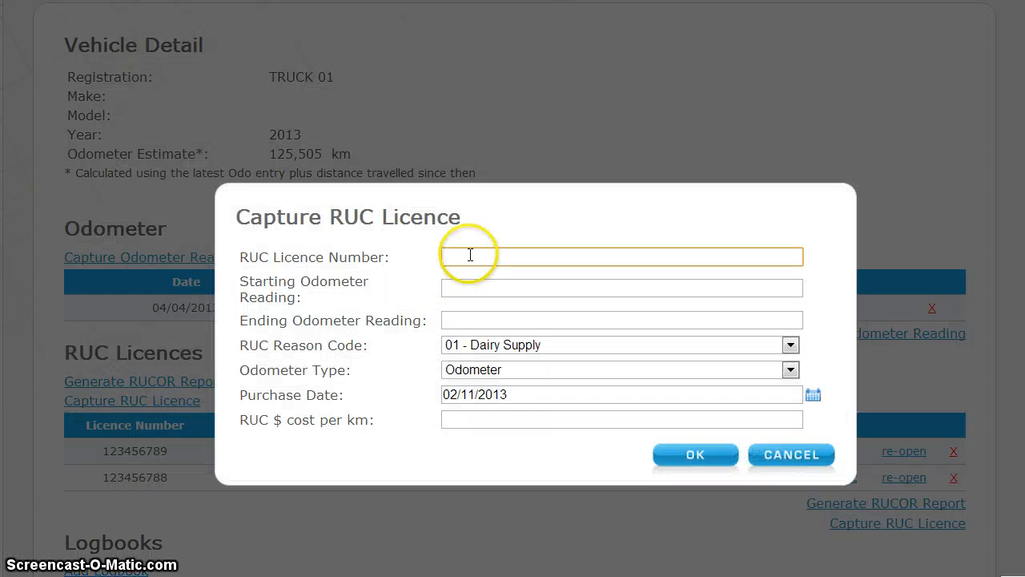
{"action": "type", "text": "123456778"}
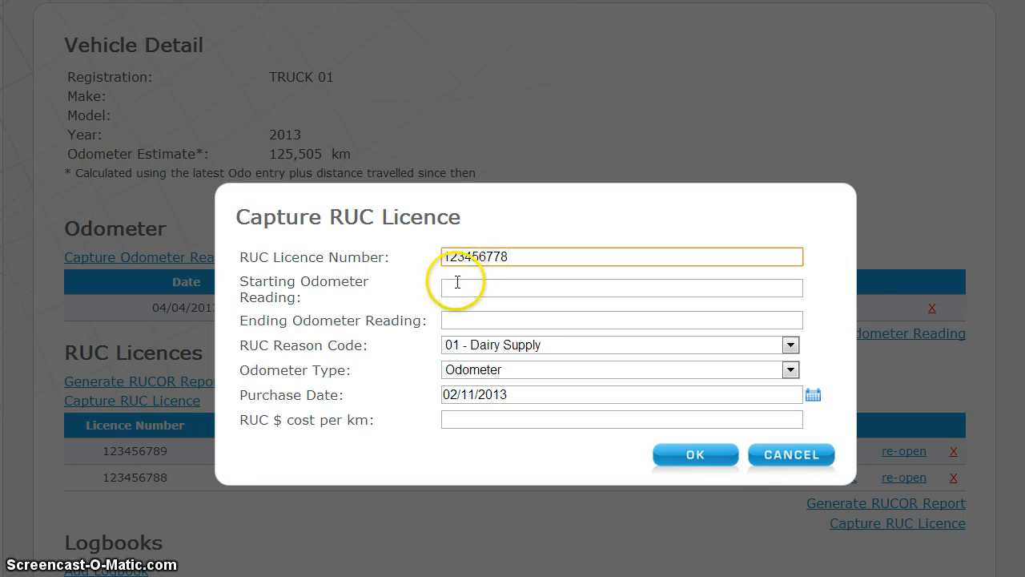
{"action": "left_click", "coordinate": [456, 283]}
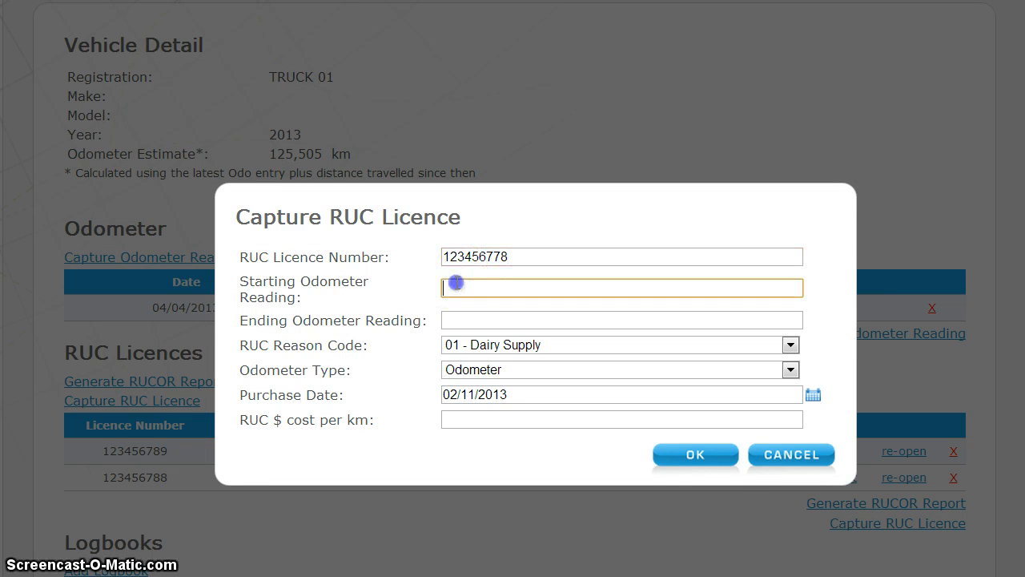
{"action": "left_click", "coordinate": [557, 283]}
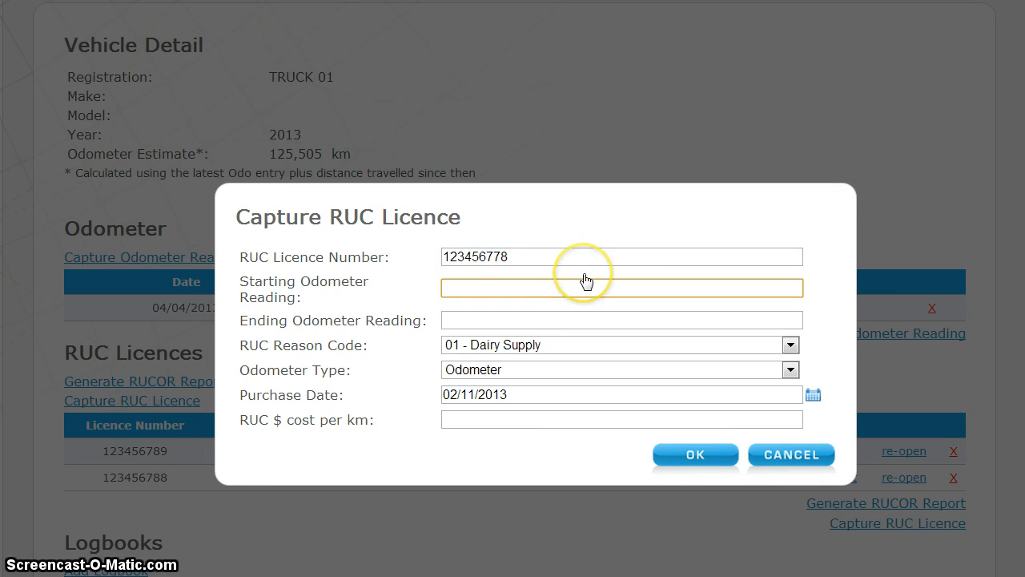
{"action": "scroll", "coordinate": [584, 281], "scroll_direction": "down", "scroll_amount": 3}
{"action": "scroll", "coordinate": [585, 280], "scroll_direction": "down", "scroll_amount": 5}
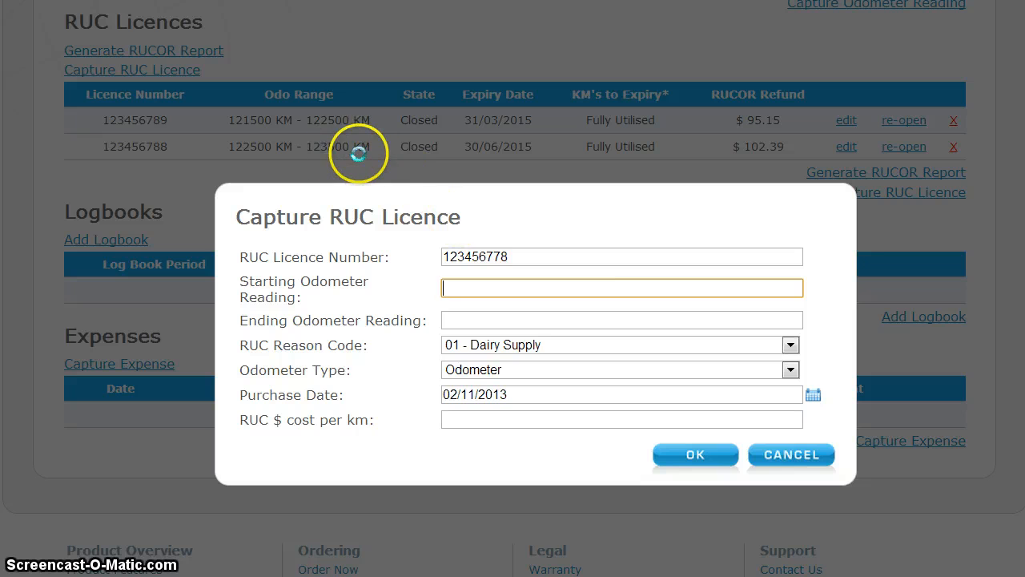
{"action": "left_click", "coordinate": [472, 290]}
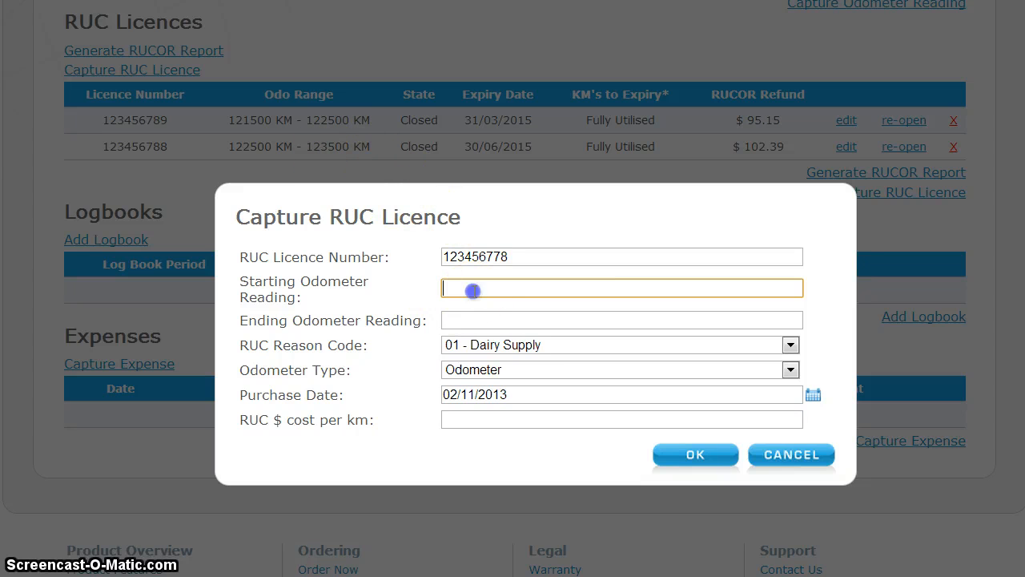
{"action": "type", "text": "1235"}
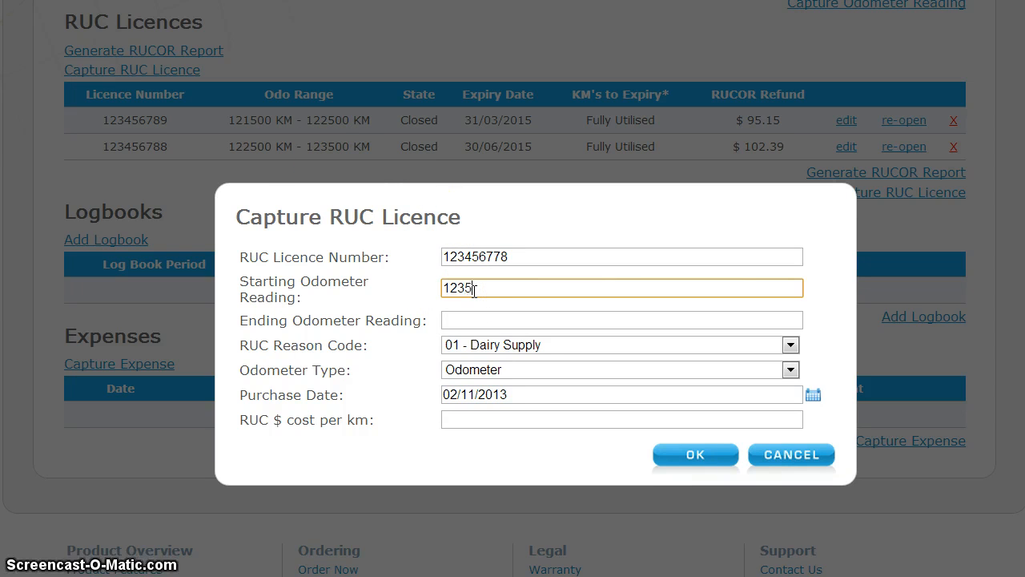
{"action": "type", "text": "00"}
{"action": "left_click", "coordinate": [470, 320]}
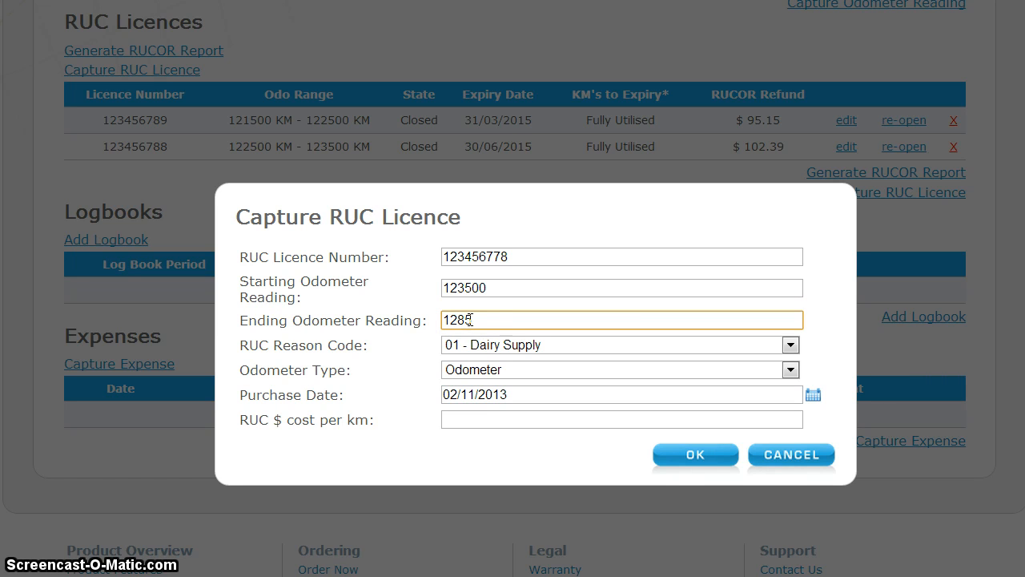
{"action": "type", "text": "128500"}
- Choose 04 - Other Agriculture as the third licence's RUC reason code and Hubodometer as its odometer type
{"action": "left_click", "coordinate": [509, 345]}
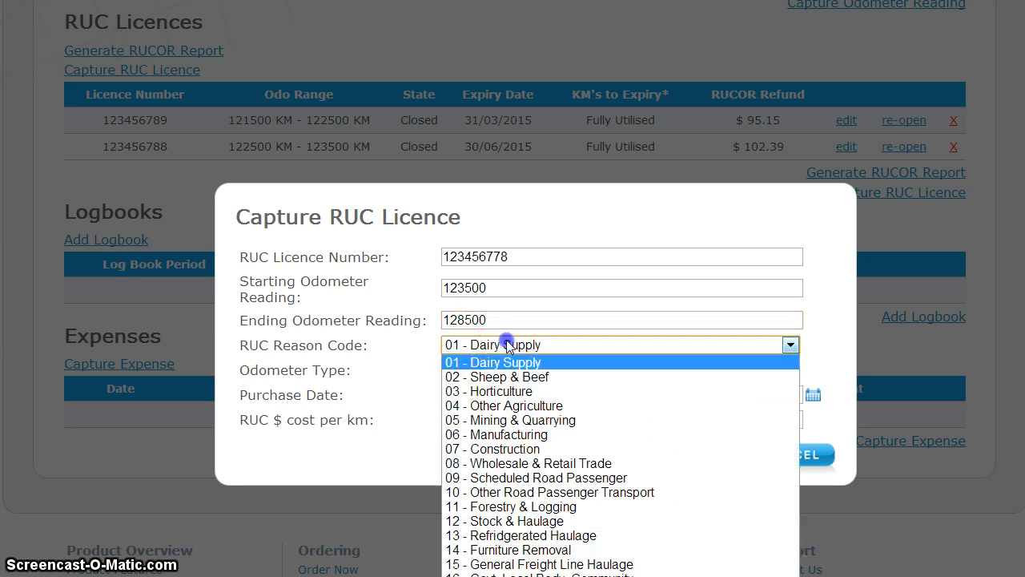
{"action": "left_click", "coordinate": [511, 406]}
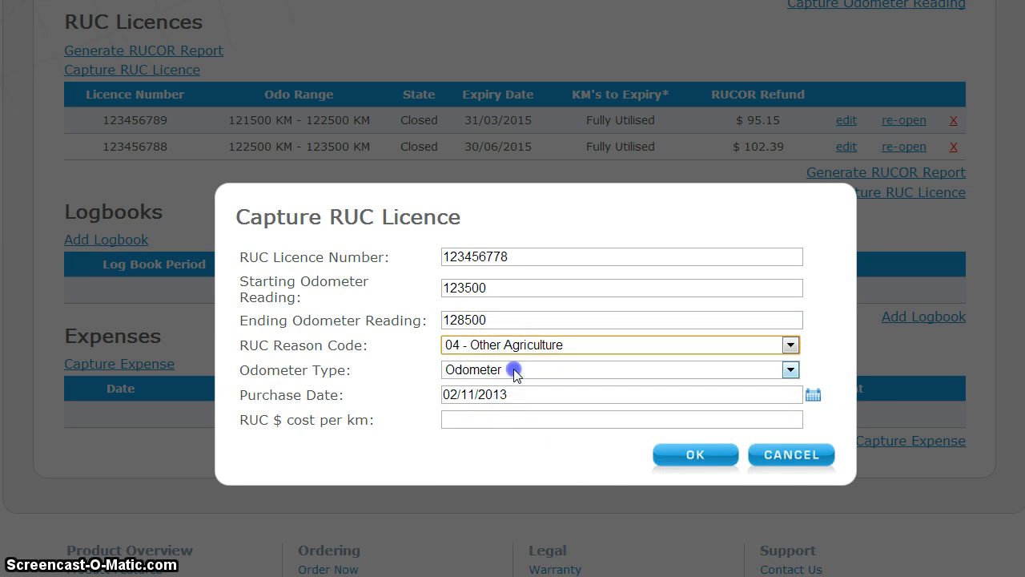
{"action": "left_click", "coordinate": [514, 373]}
{"action": "left_click", "coordinate": [497, 403]}
- Save the third licence with a purchase date of 01/08/2013 and a RUC cost of 0.35 dollars per km
{"action": "left_click", "coordinate": [491, 395]}
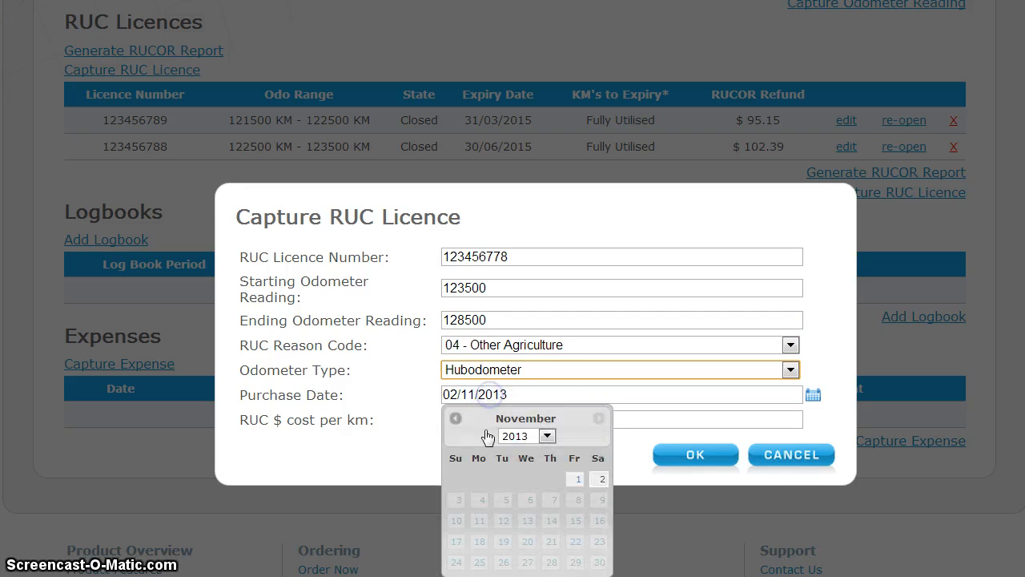
{"action": "left_click", "coordinate": [455, 418]}
{"action": "left_click", "coordinate": [455, 418]}
{"action": "left_click", "coordinate": [455, 418]}
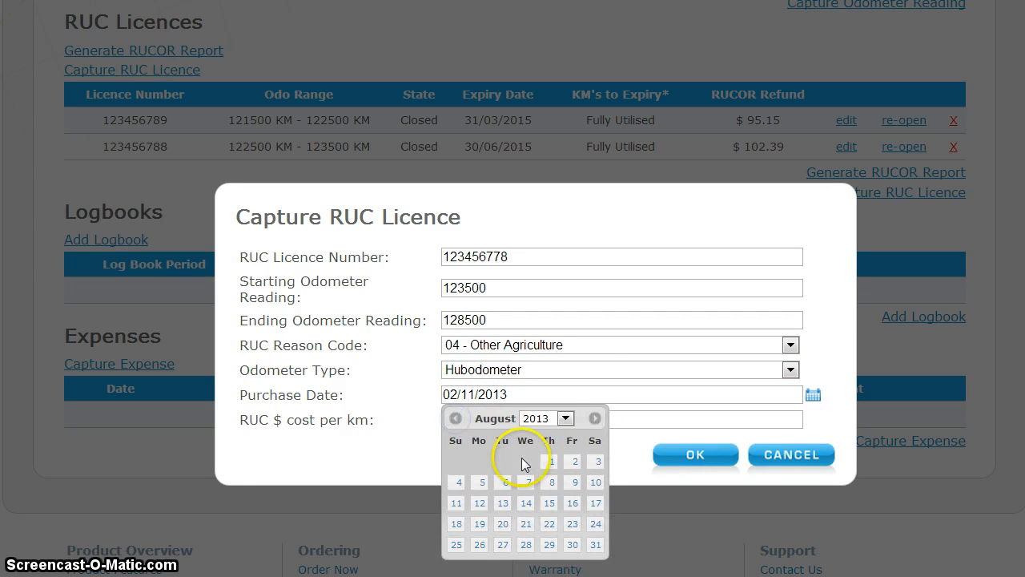
{"action": "left_click", "coordinate": [552, 461]}
{"action": "left_click", "coordinate": [494, 421]}
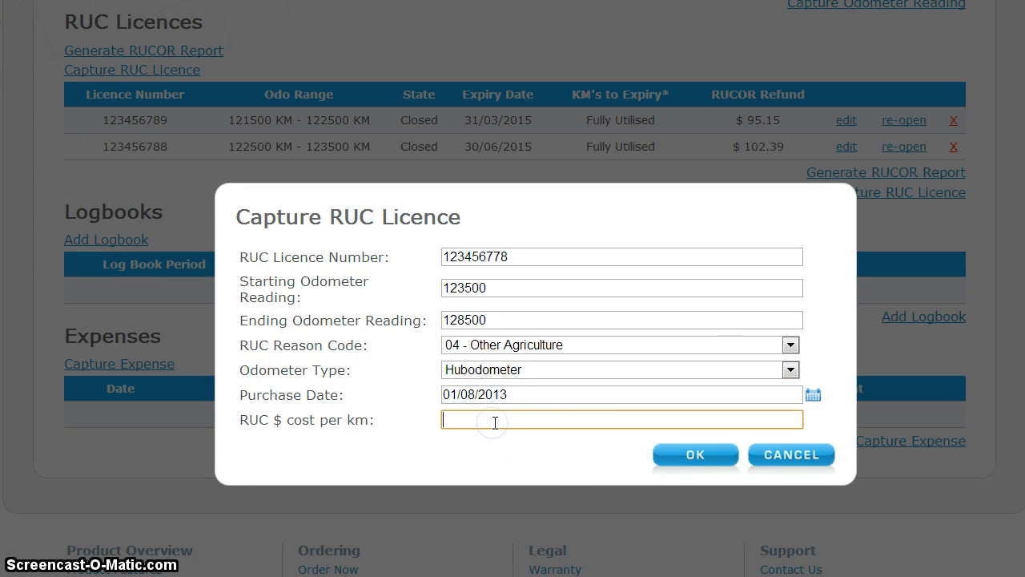
{"action": "type", "text": "0"}
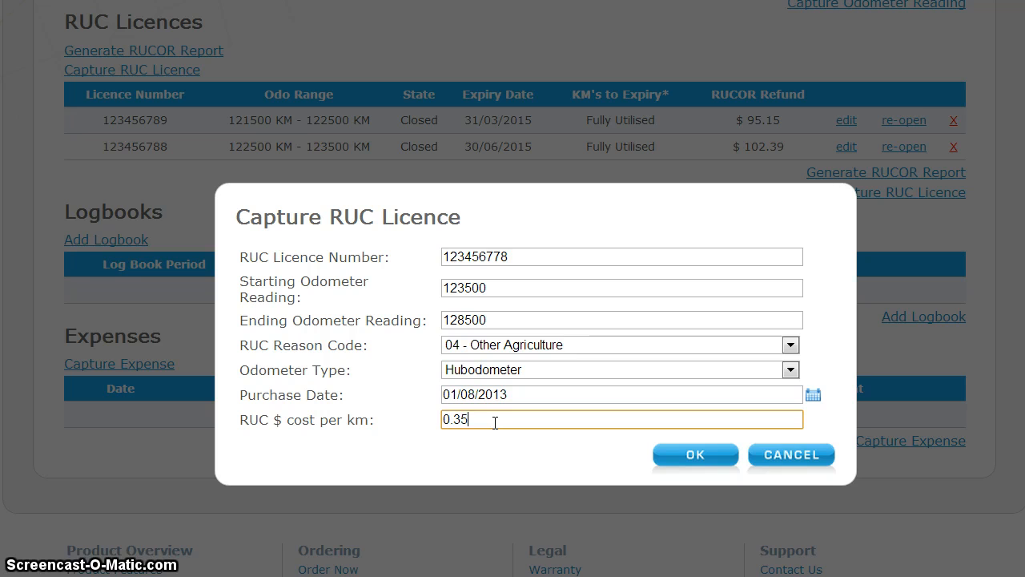
{"action": "type", "text": ".35"}
{"action": "left_click", "coordinate": [696, 455]}
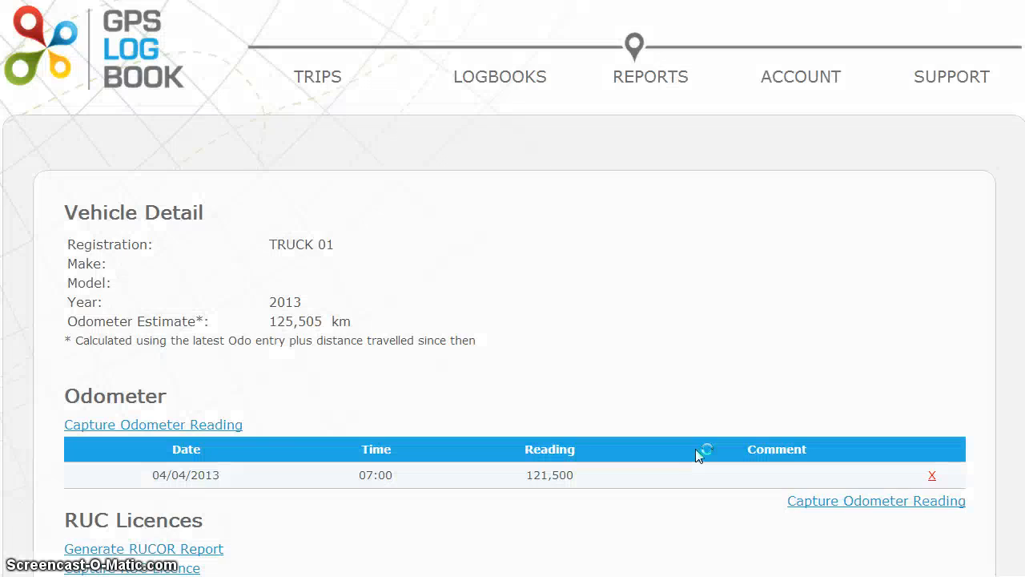